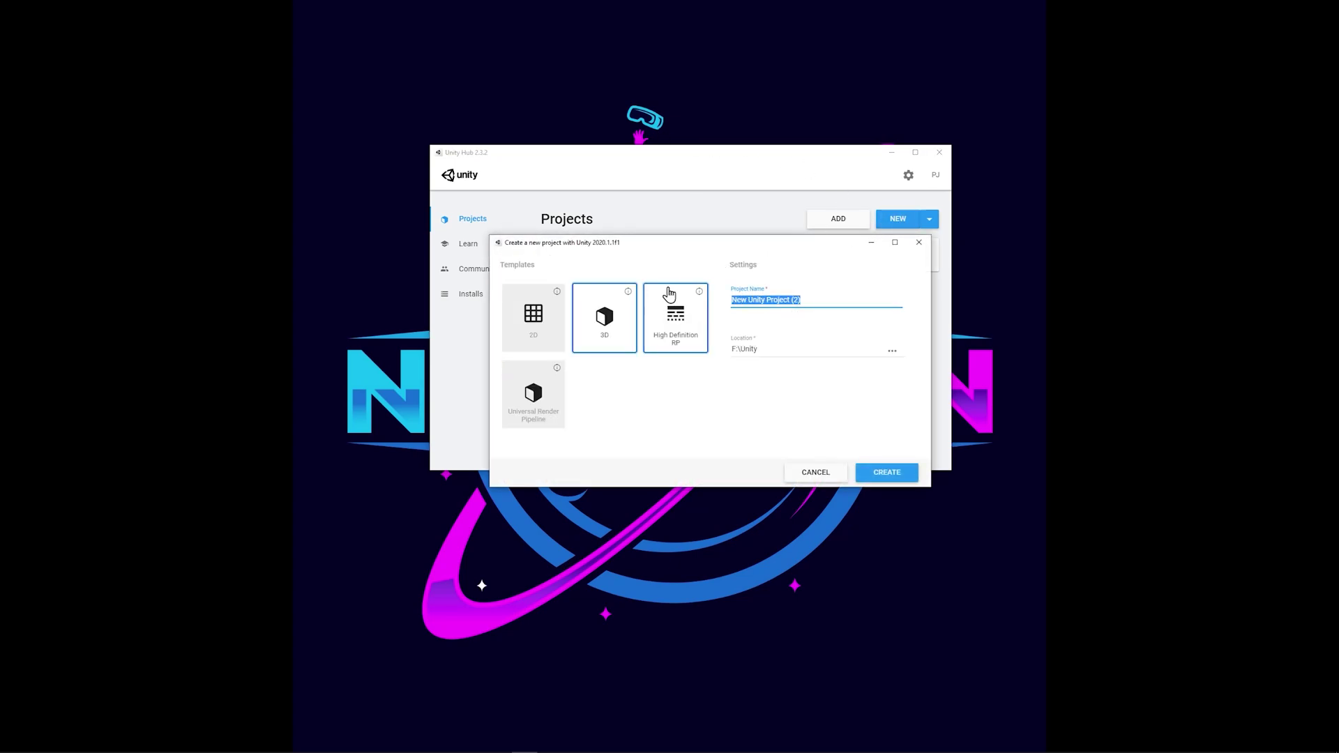
Create a 3D project named 'Get Started with VR in Unity XR' in F:\Unity
type("Get Started with VR in Unity XR")
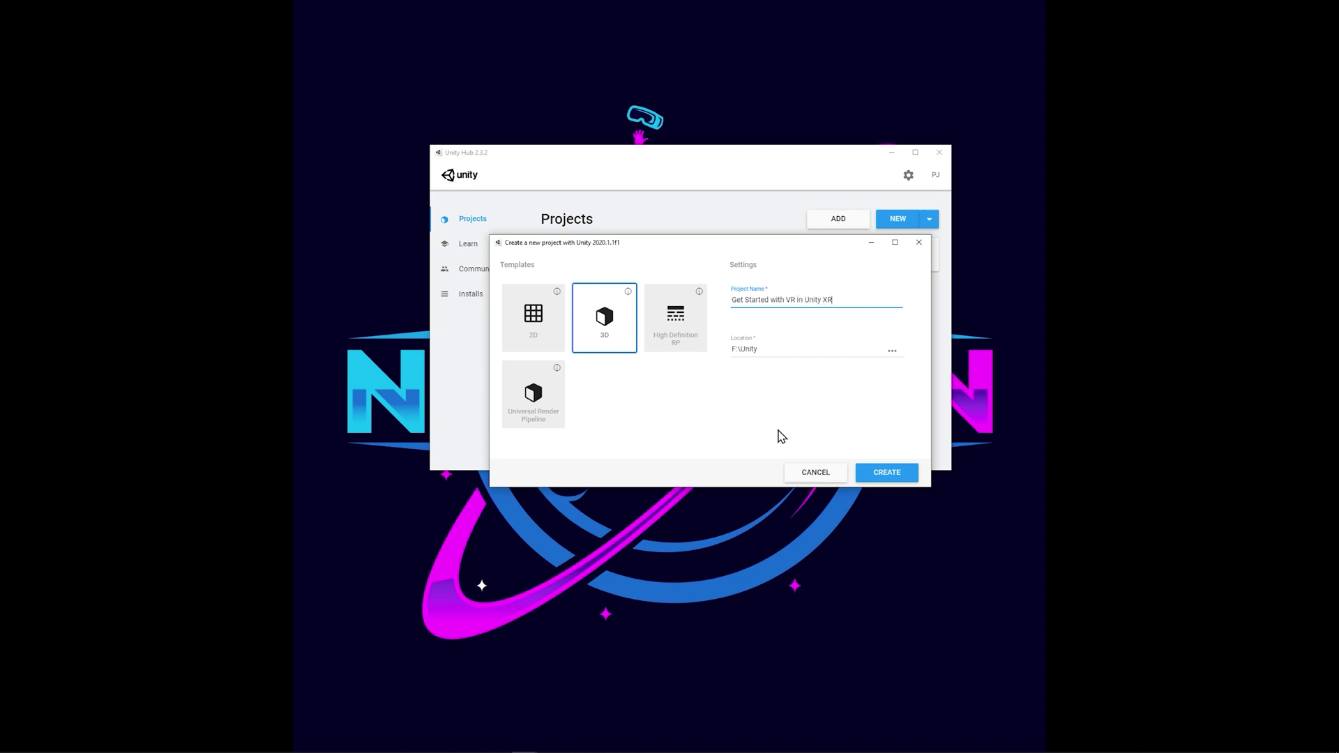
left_click(900, 476)
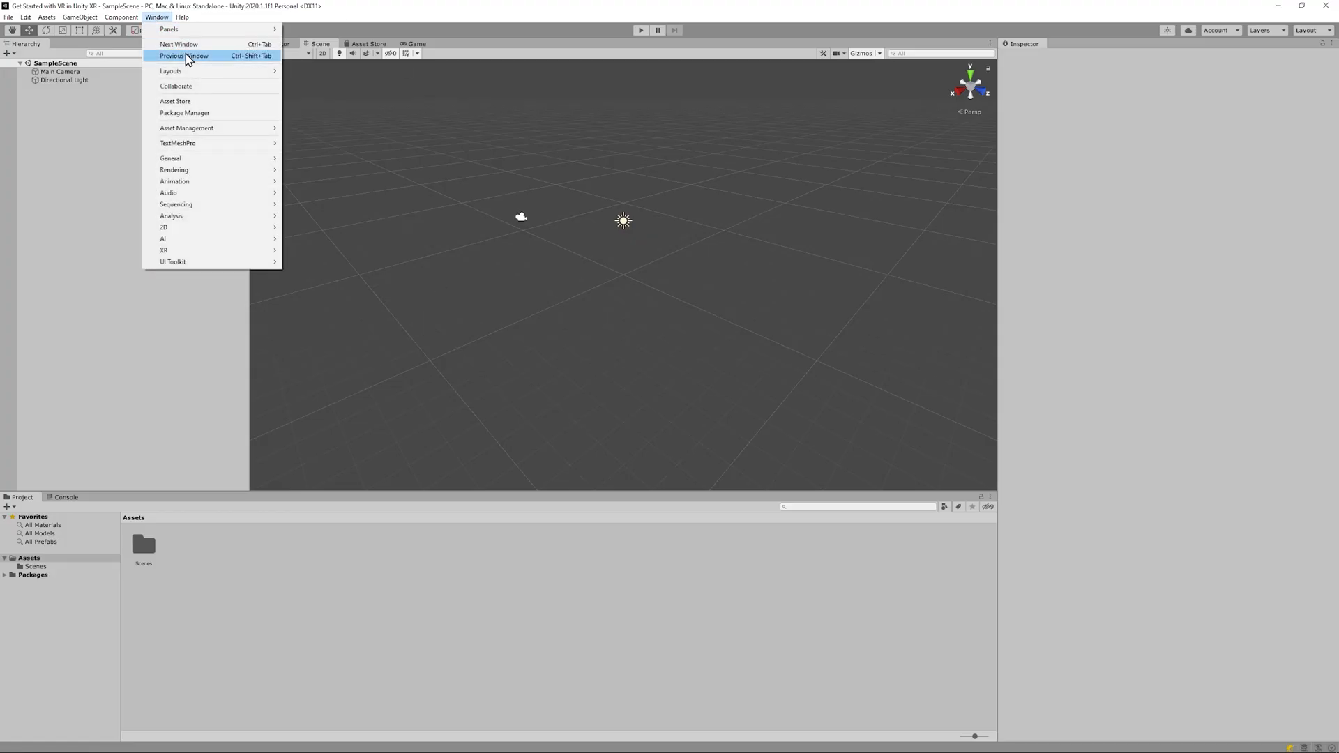
Show Unity Registry packages in Package Manager and scroll to XR Plugin Management
left_click(252, 115)
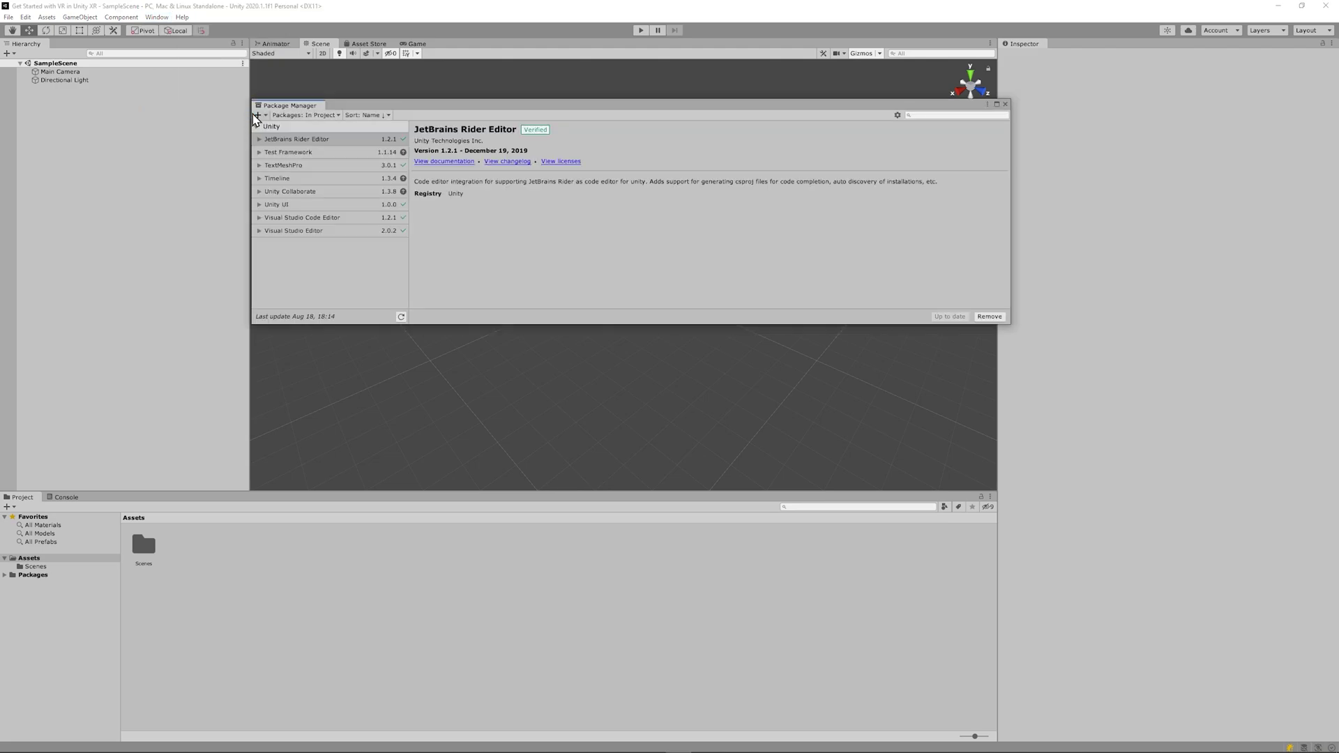
left_click(336, 115)
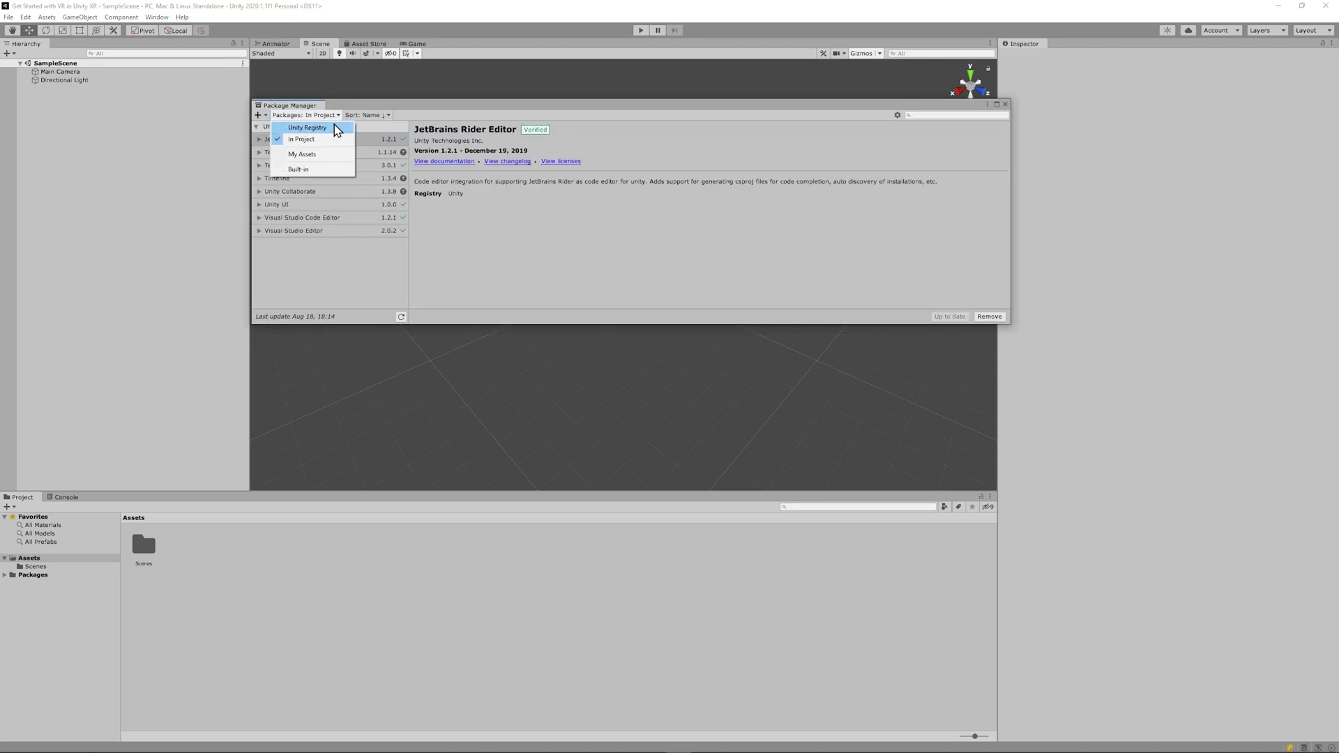
left_click(336, 128)
scroll(348, 165, "down", 8)
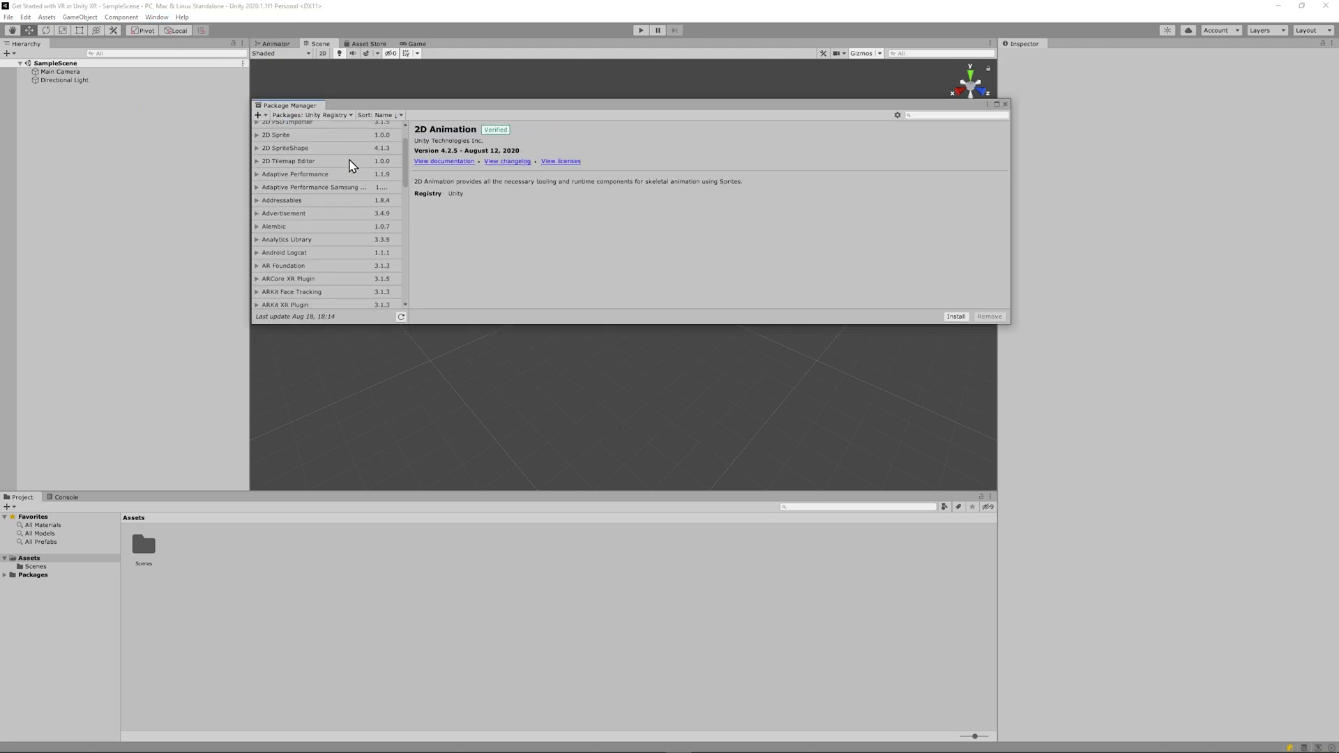
scroll(351, 166, "down", 5)
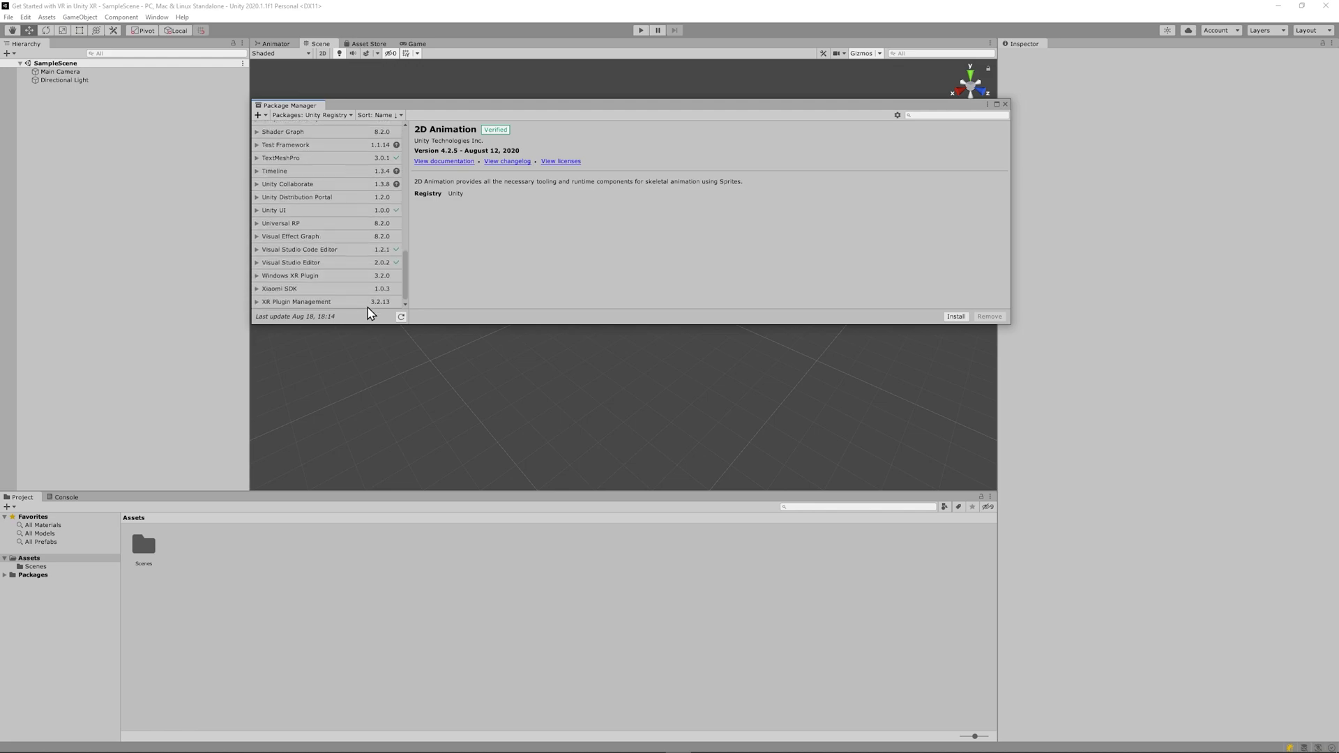
Enable Preview Packages in the Package Manager project settings and confirm the warning
left_click(26, 17)
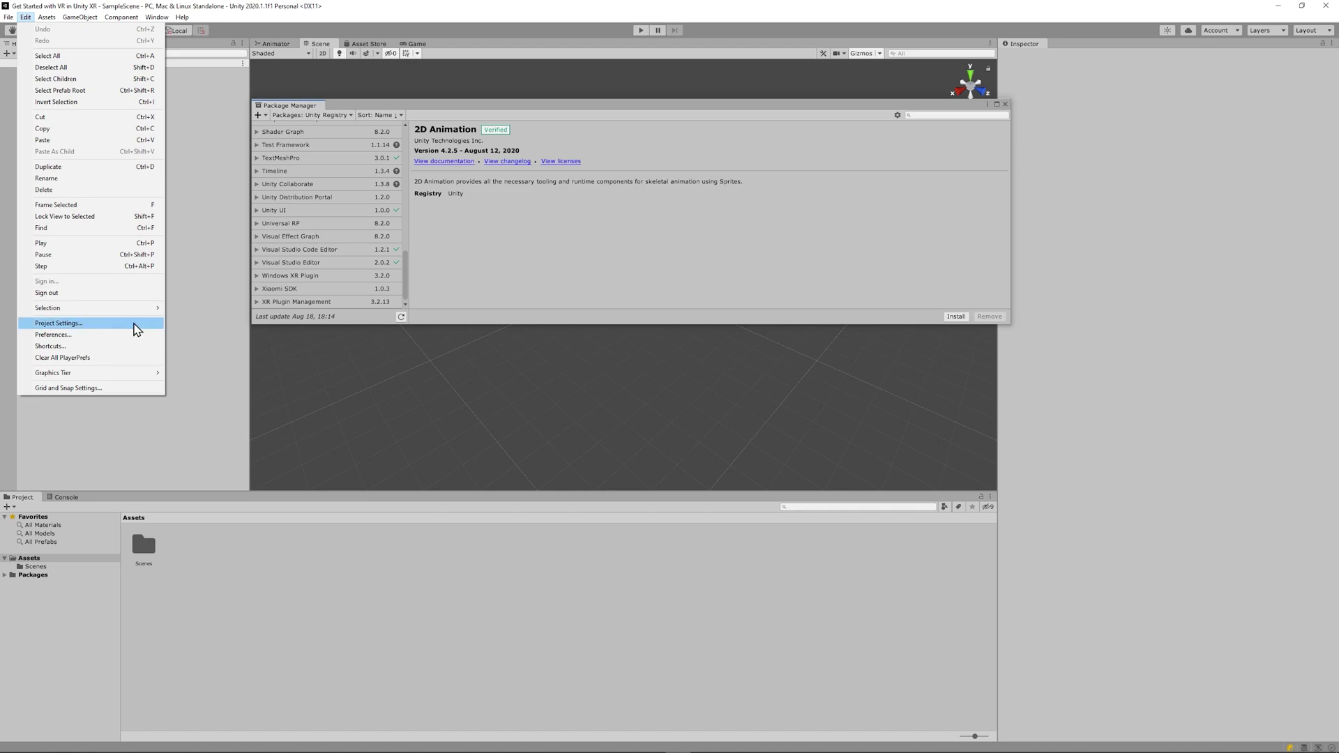
left_click(133, 324)
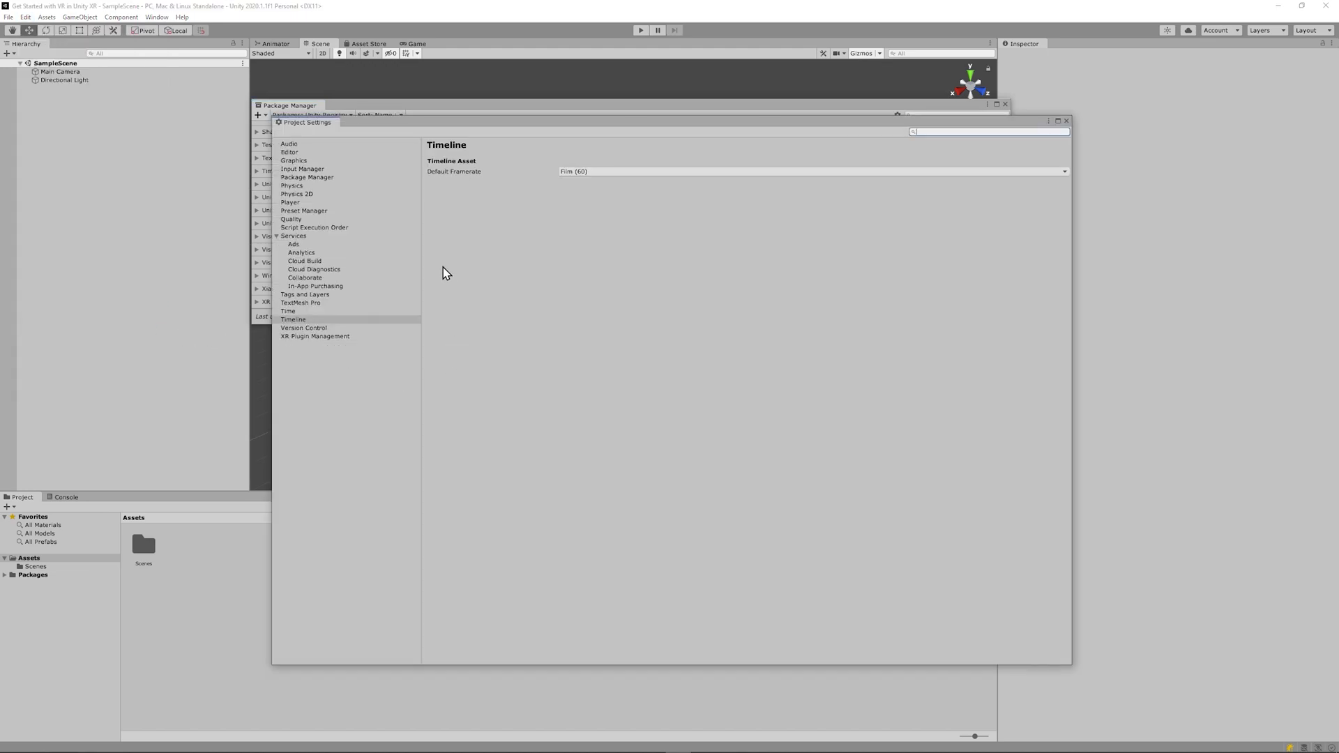
left_click(355, 184)
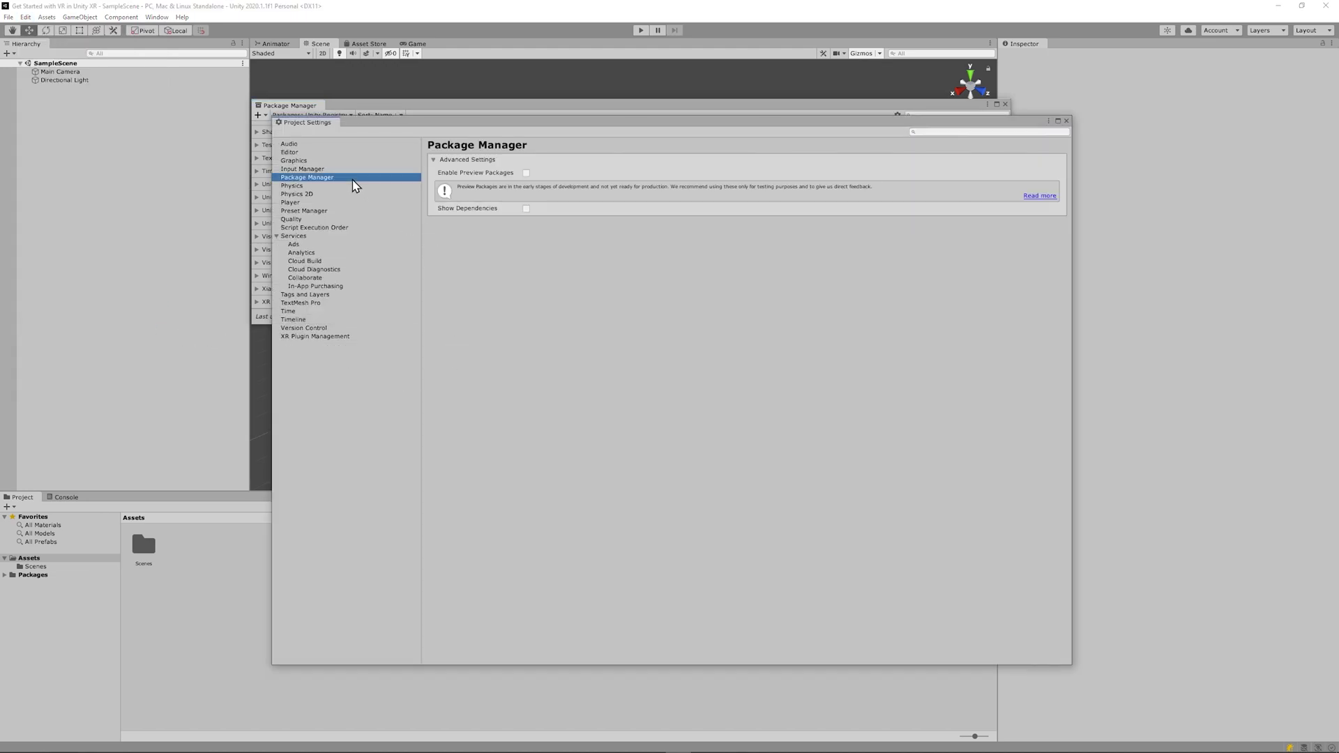
left_click(527, 174)
left_click(697, 403)
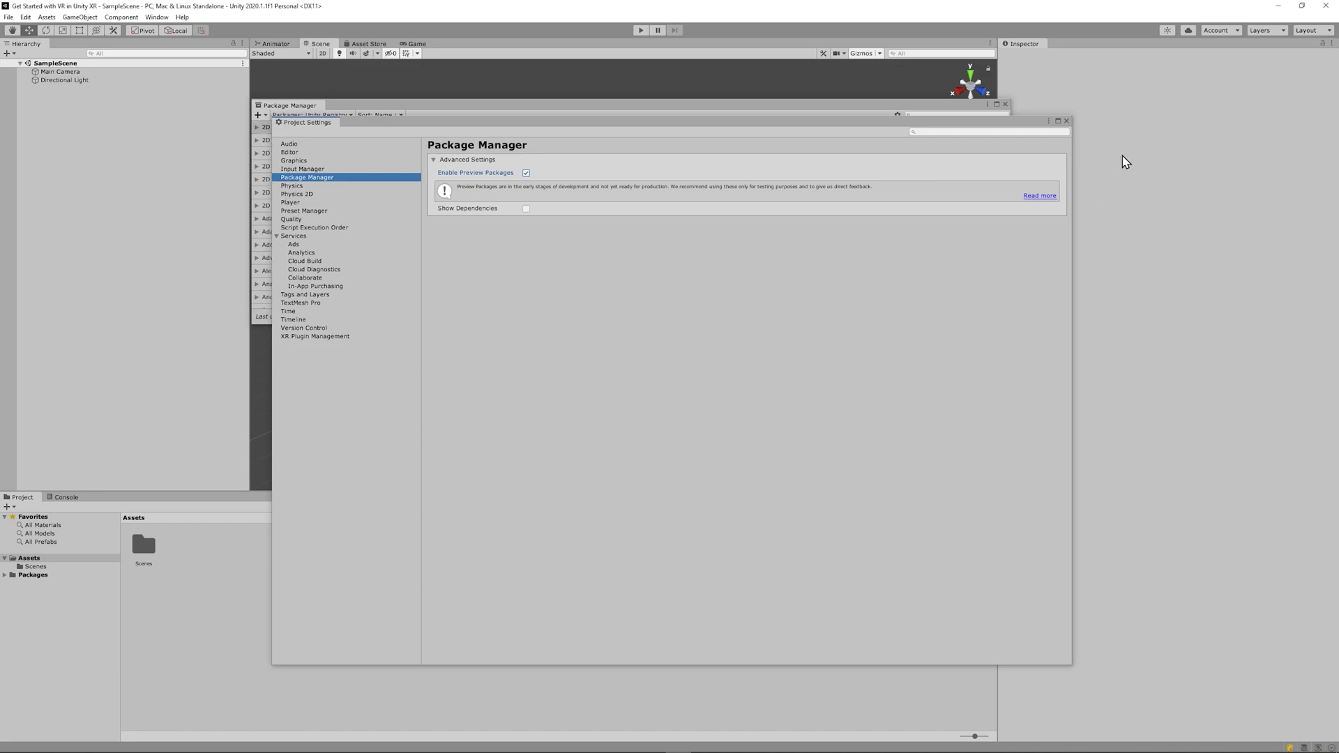
Install the XR Interaction Toolkit 0.9.4-preview package
left_click(1068, 121)
left_click_drag(404, 140, 409, 298)
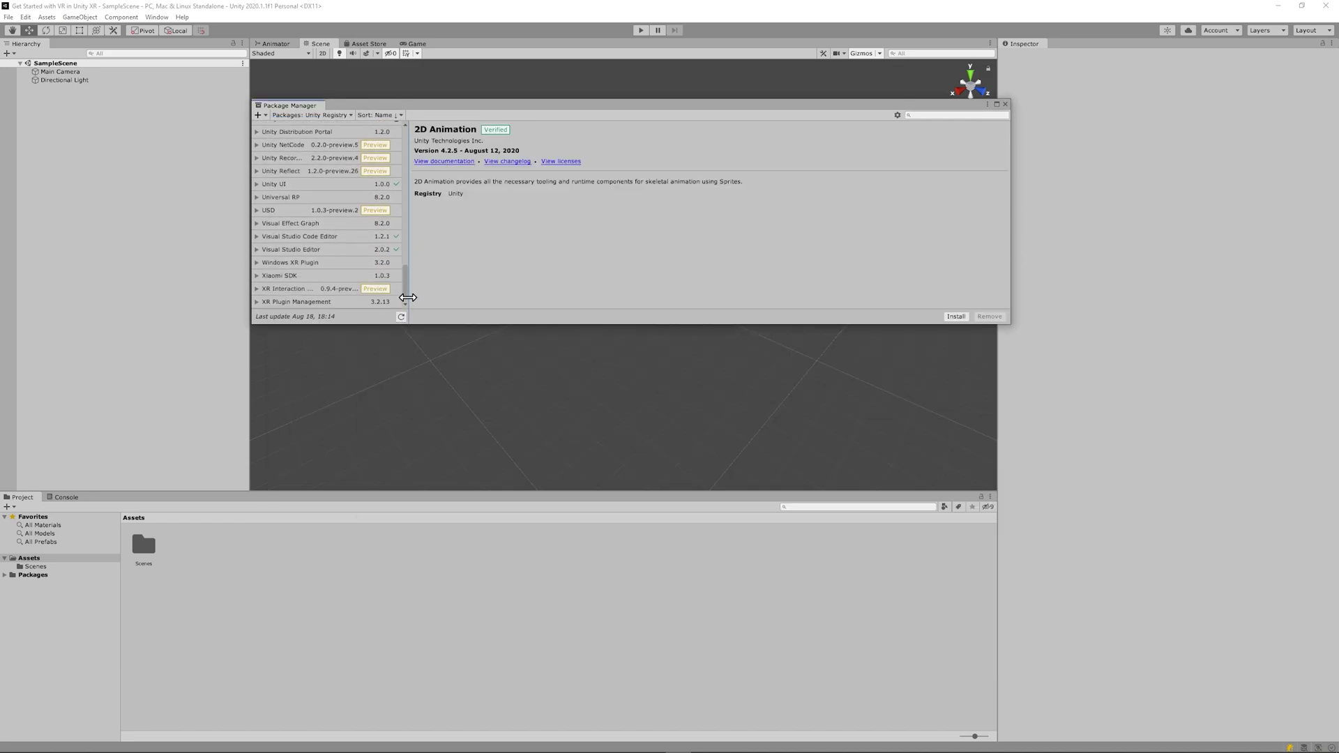
left_click(312, 289)
left_click(957, 316)
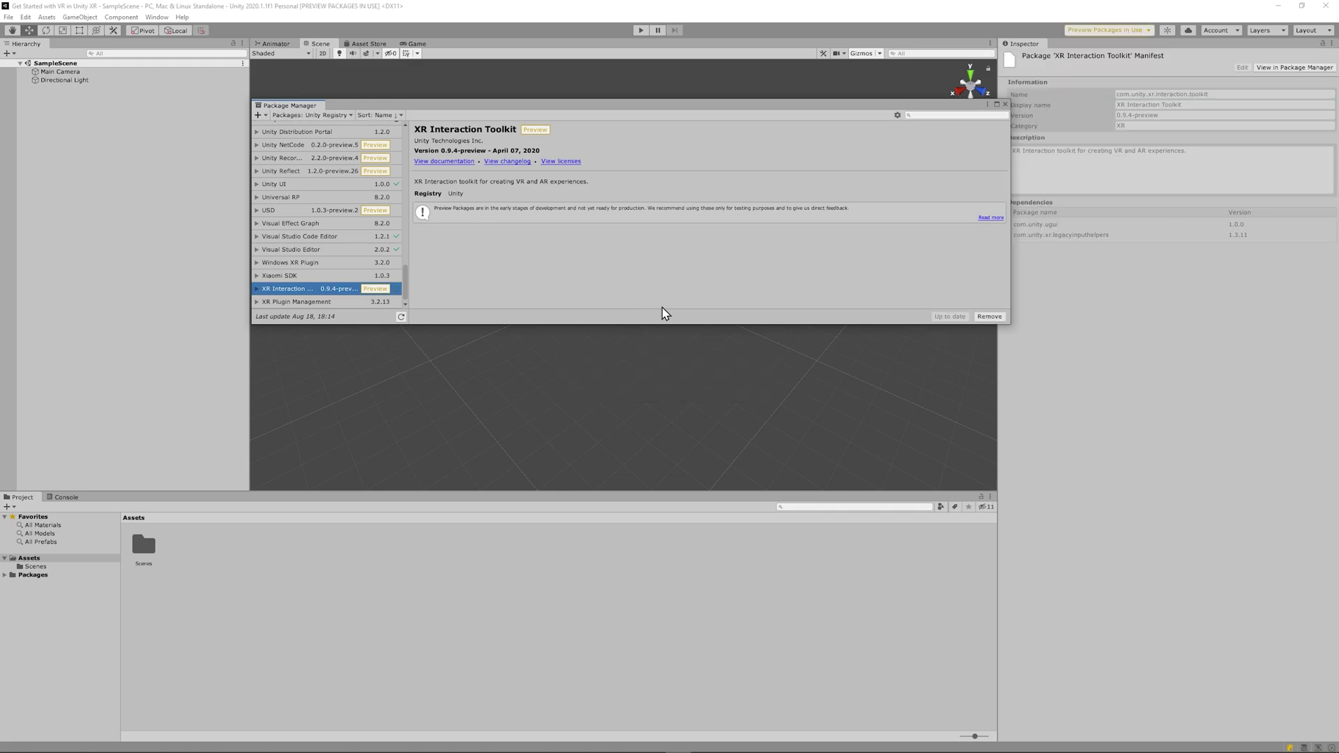
Install XR Plug-in Management and tick the Oculus and Windows Mixed Reality providers
left_click(1006, 104)
left_click(25, 16)
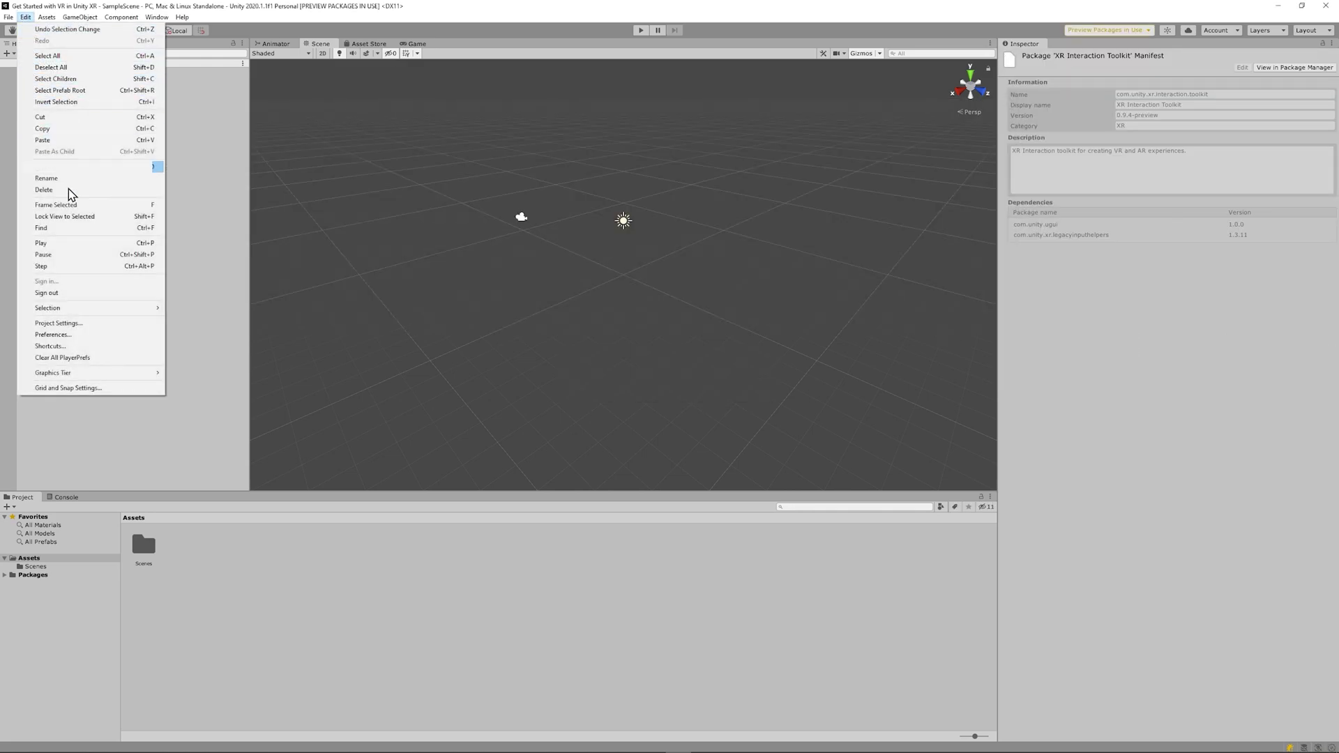
left_click(94, 328)
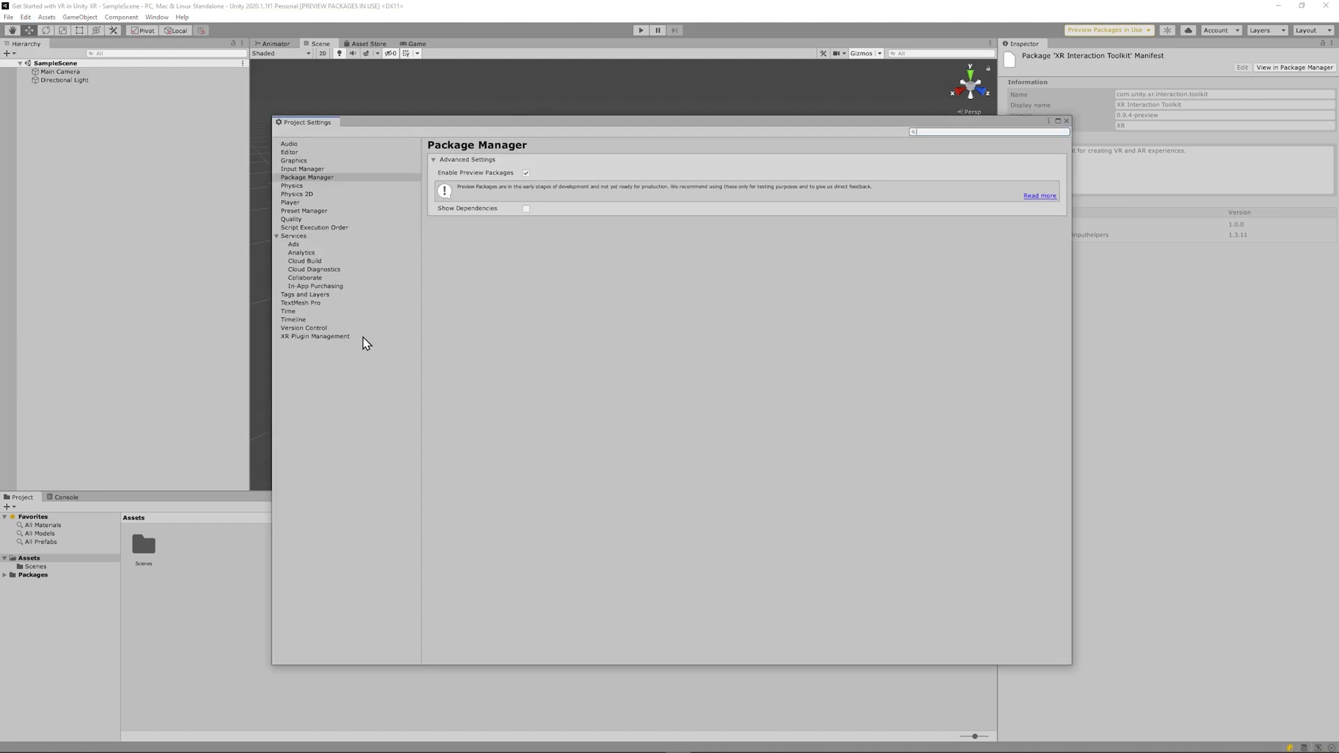
left_click(328, 337)
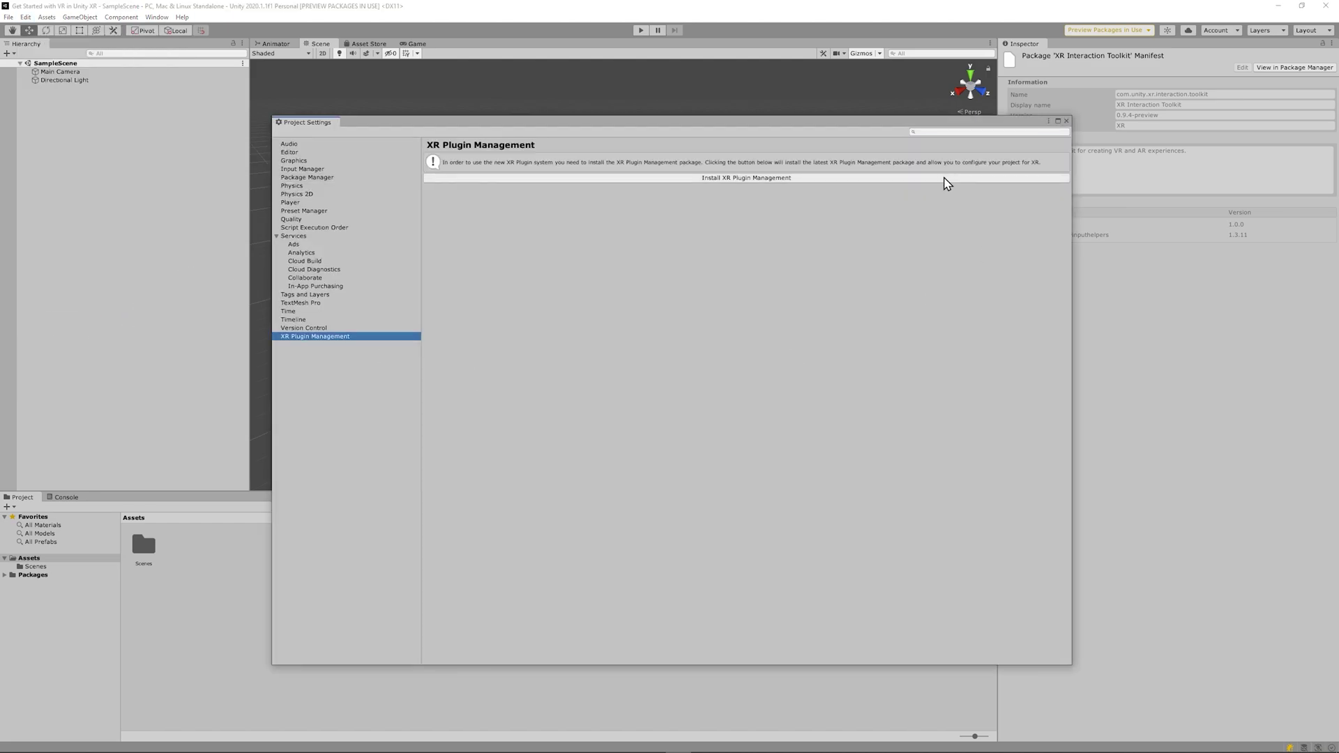
left_click(947, 179)
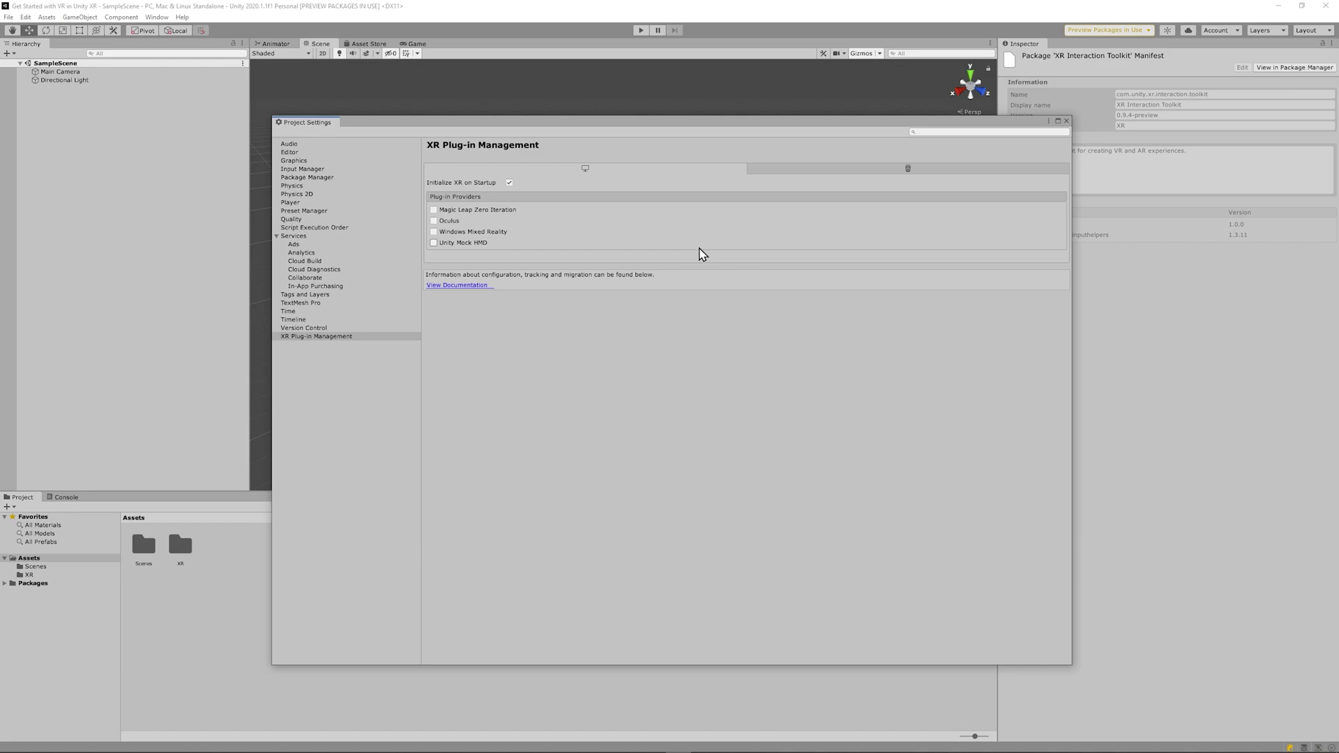
left_click(454, 221)
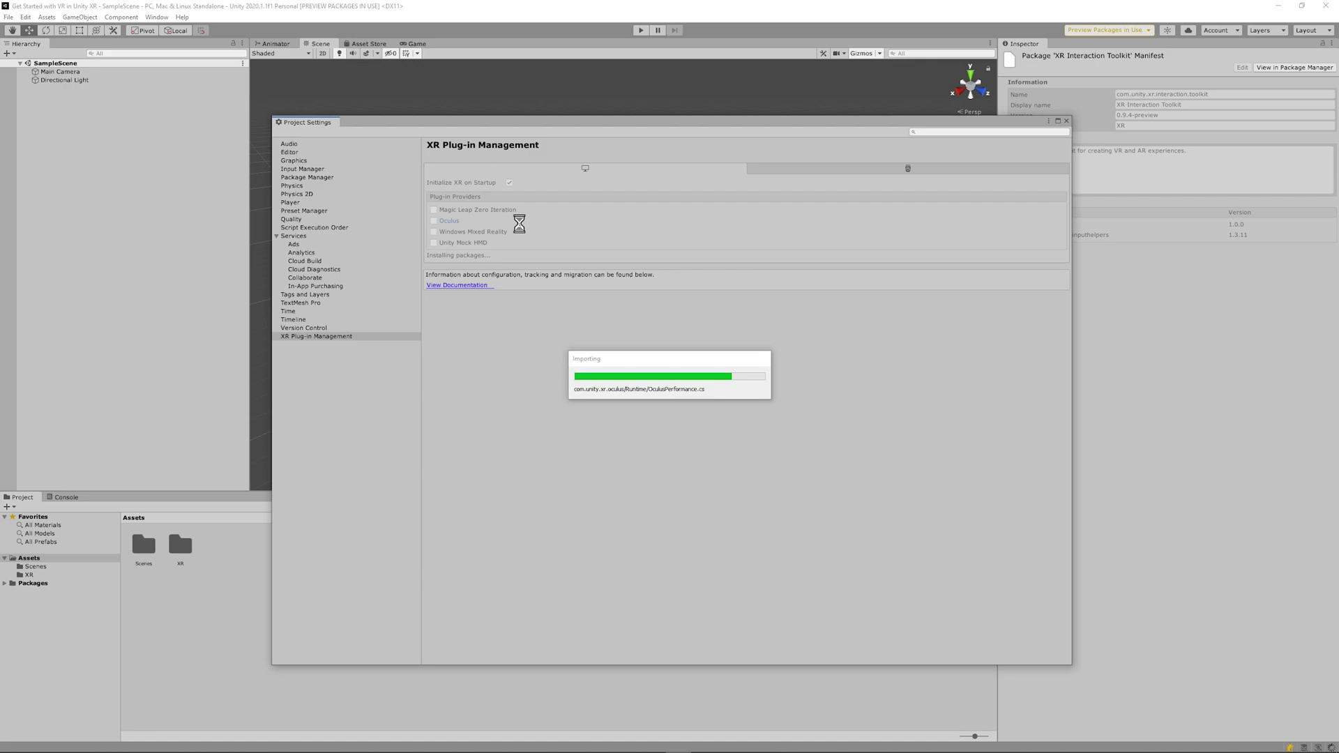
left_click(506, 233)
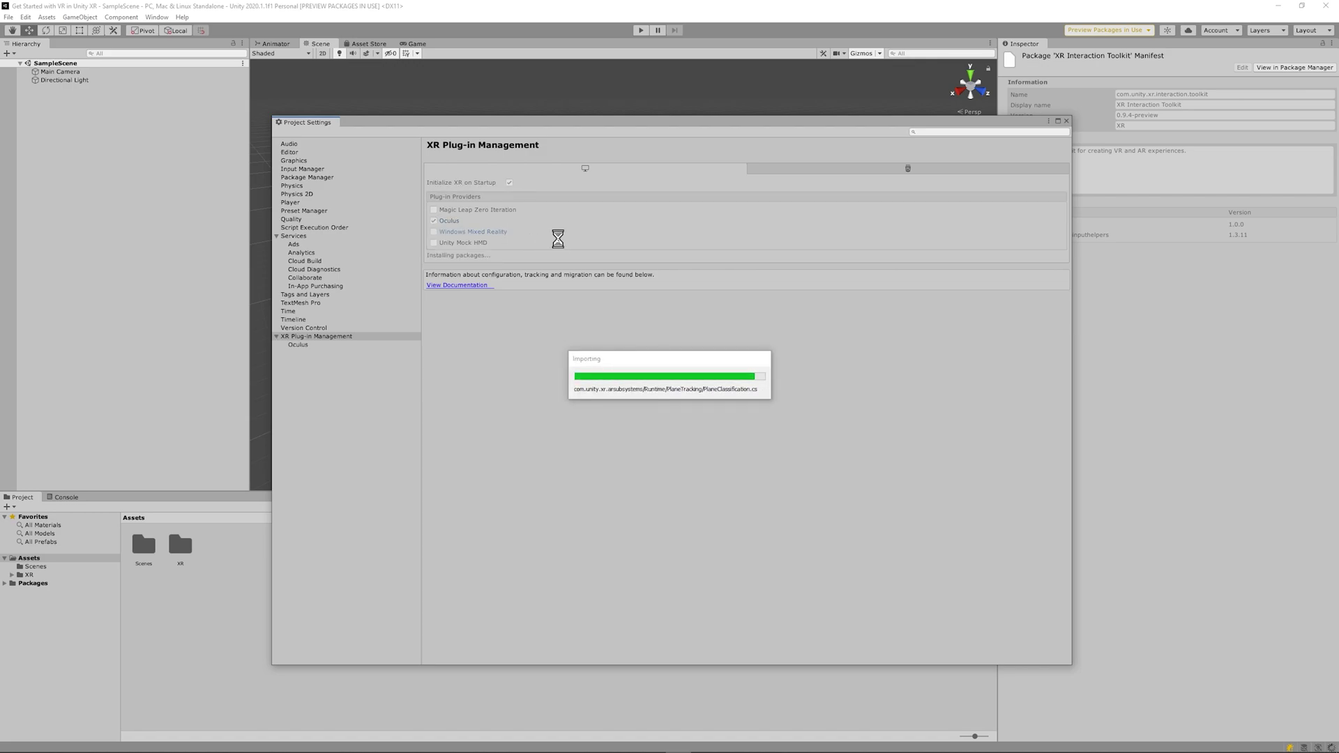
Download OpenVR-XR-Plugin-Installer.unitypackage from the GitHub release page into Downloads\Stuff
left_click_drag(1338, 66, 488, 2)
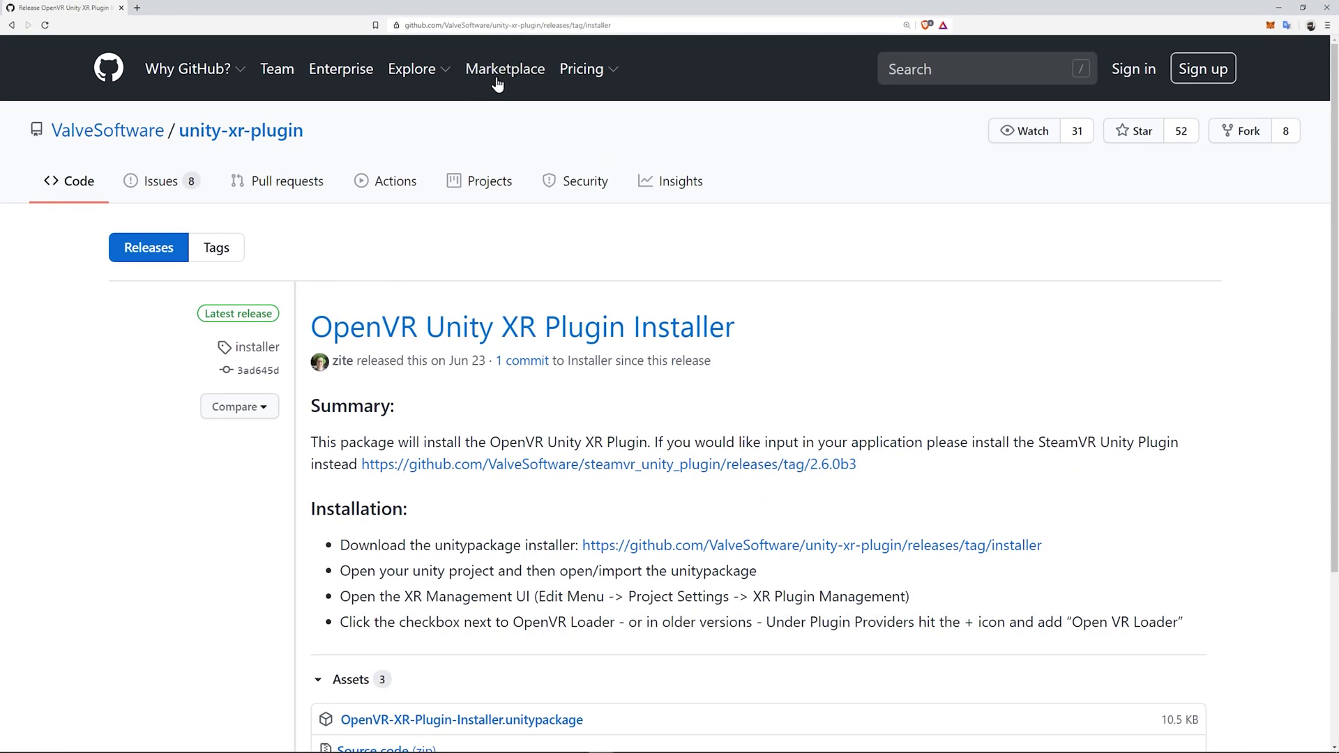
scroll(731, 234, "down", 2)
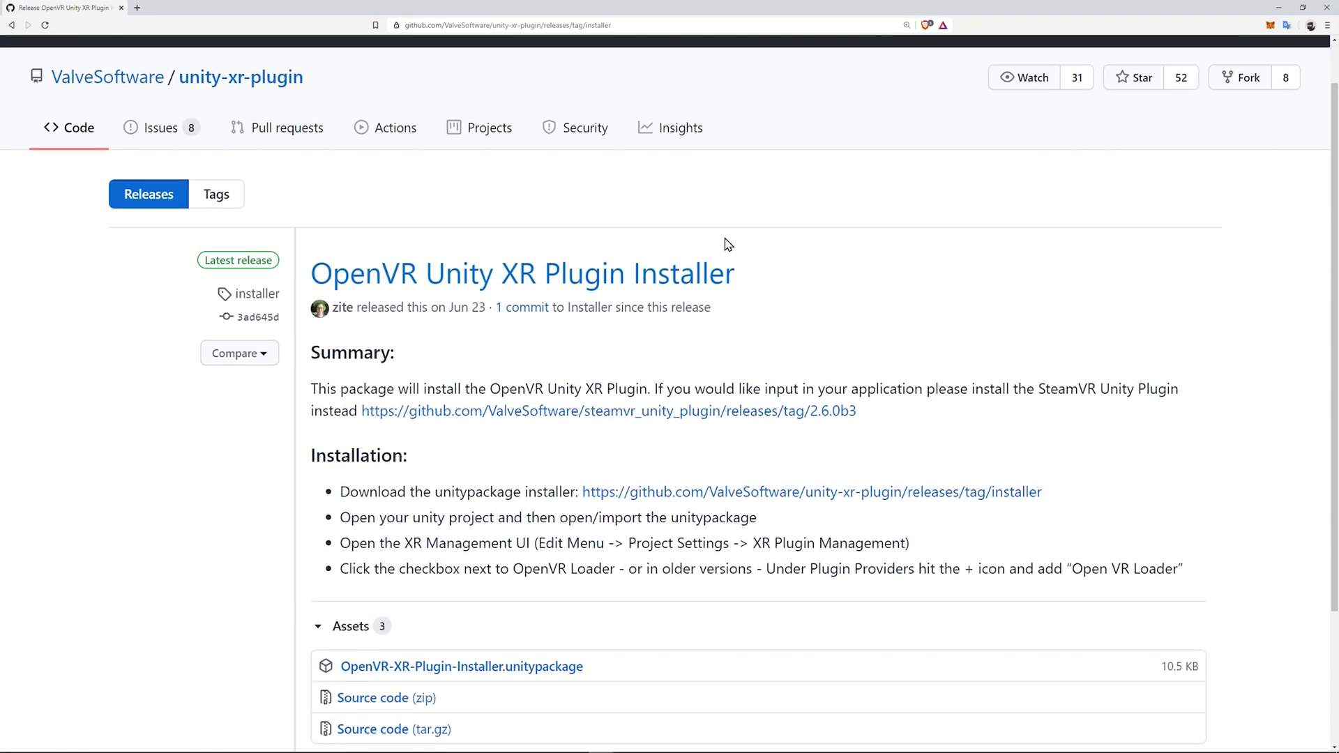
scroll(809, 582, "up", 1)
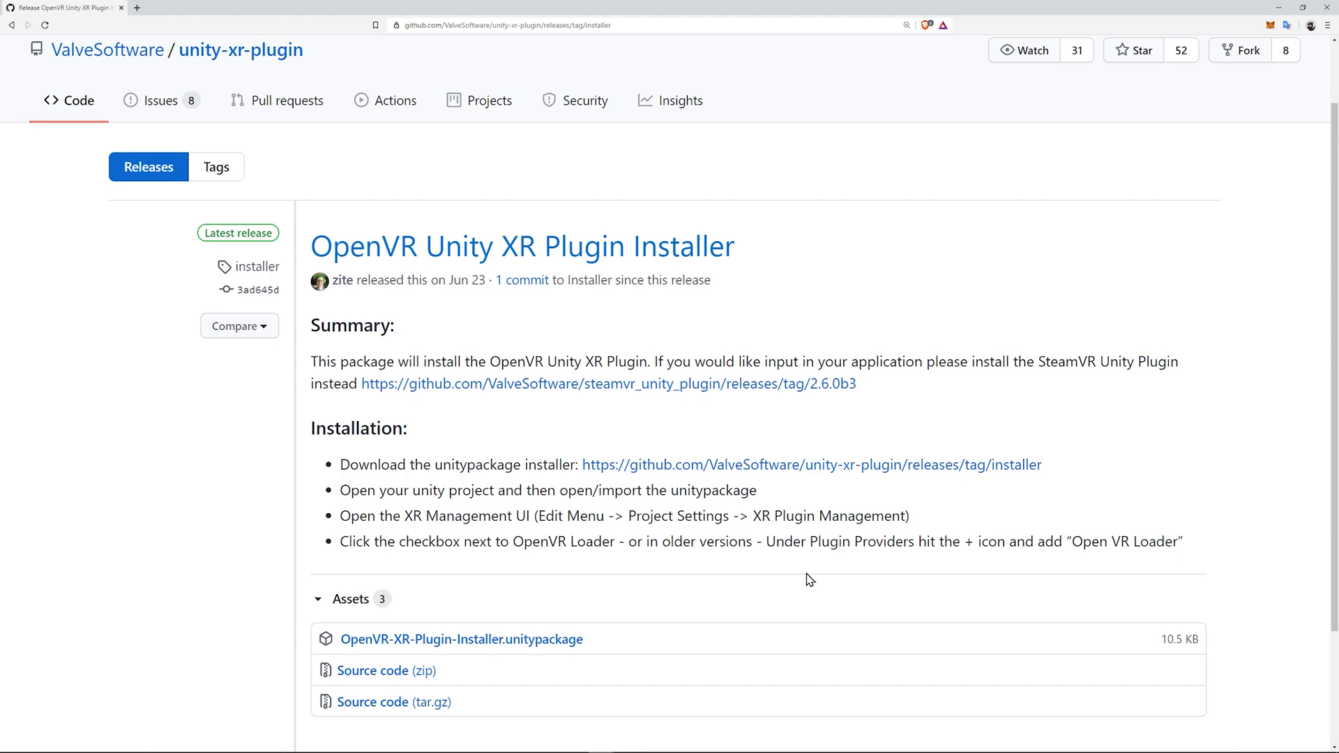
scroll(767, 575, "down", 1)
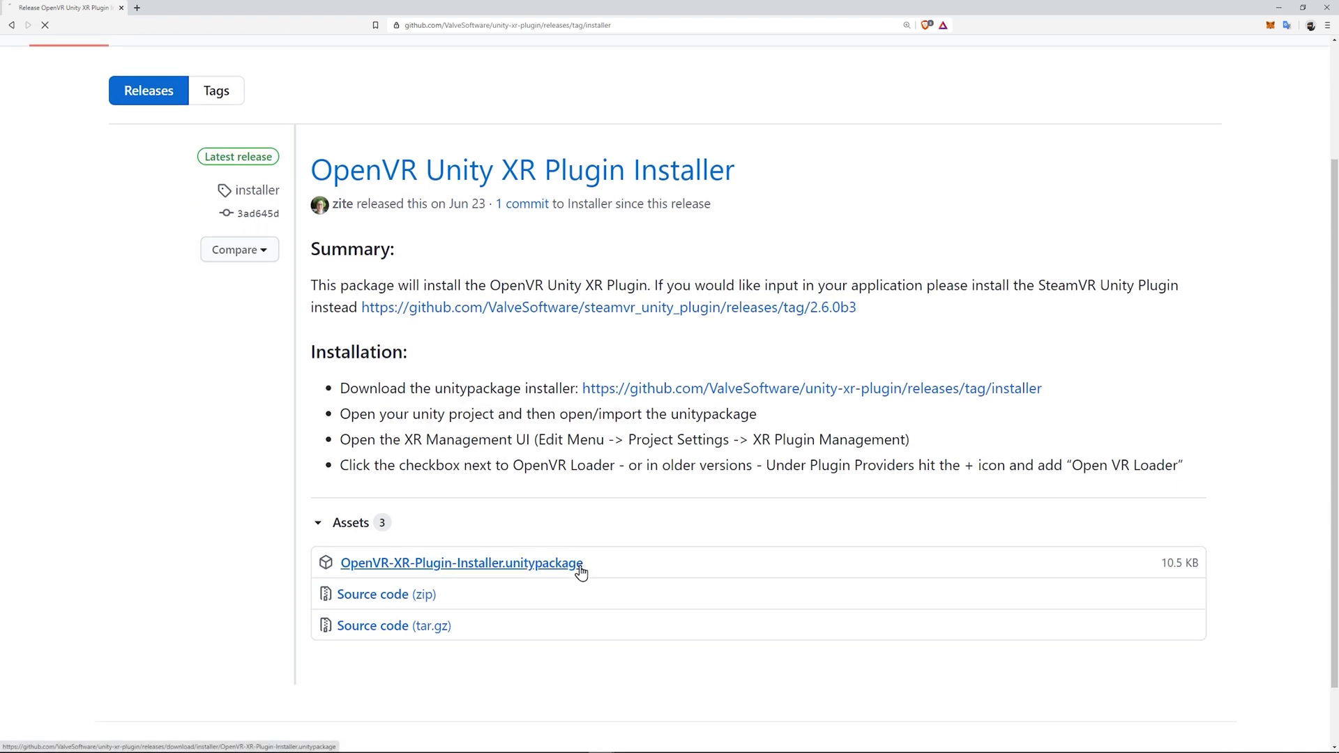
left_click(160, 73)
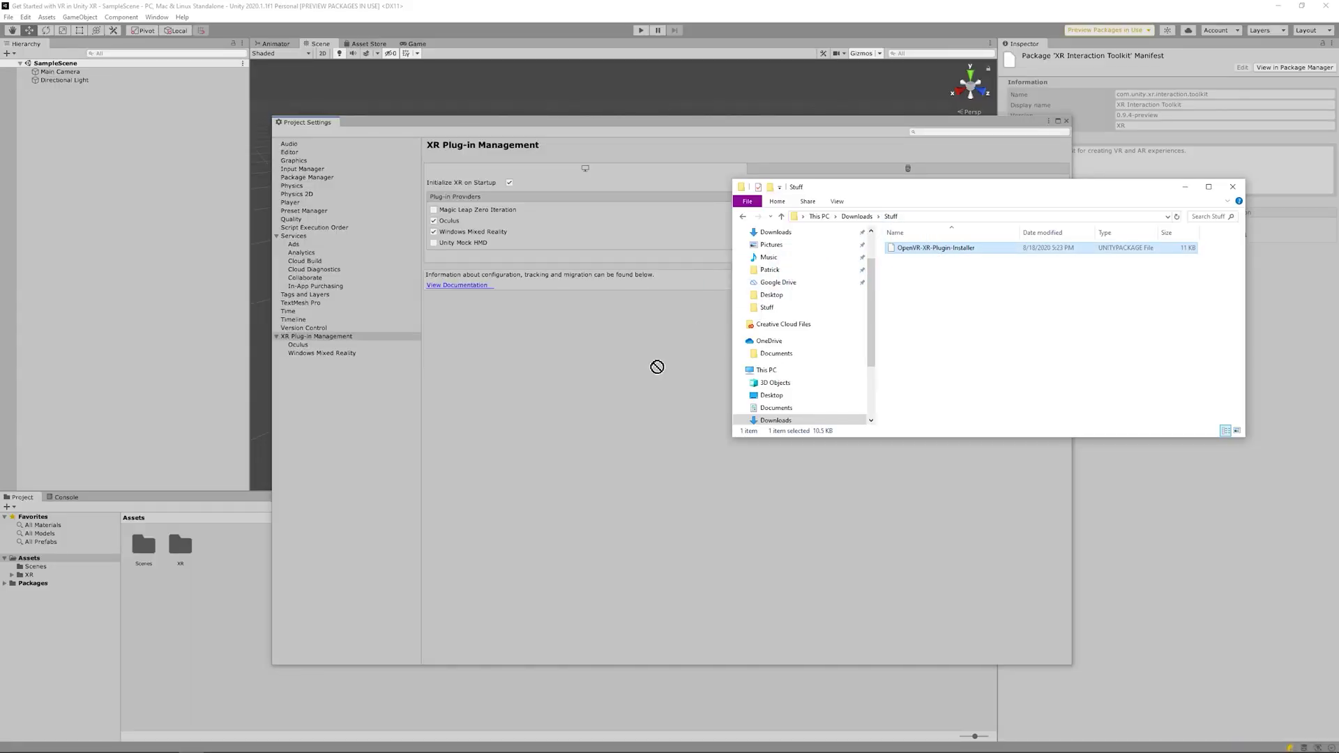
Import the OpenVR installer unitypackage into Assets and dismiss the update message
left_click_drag(221, 556, 376, 532)
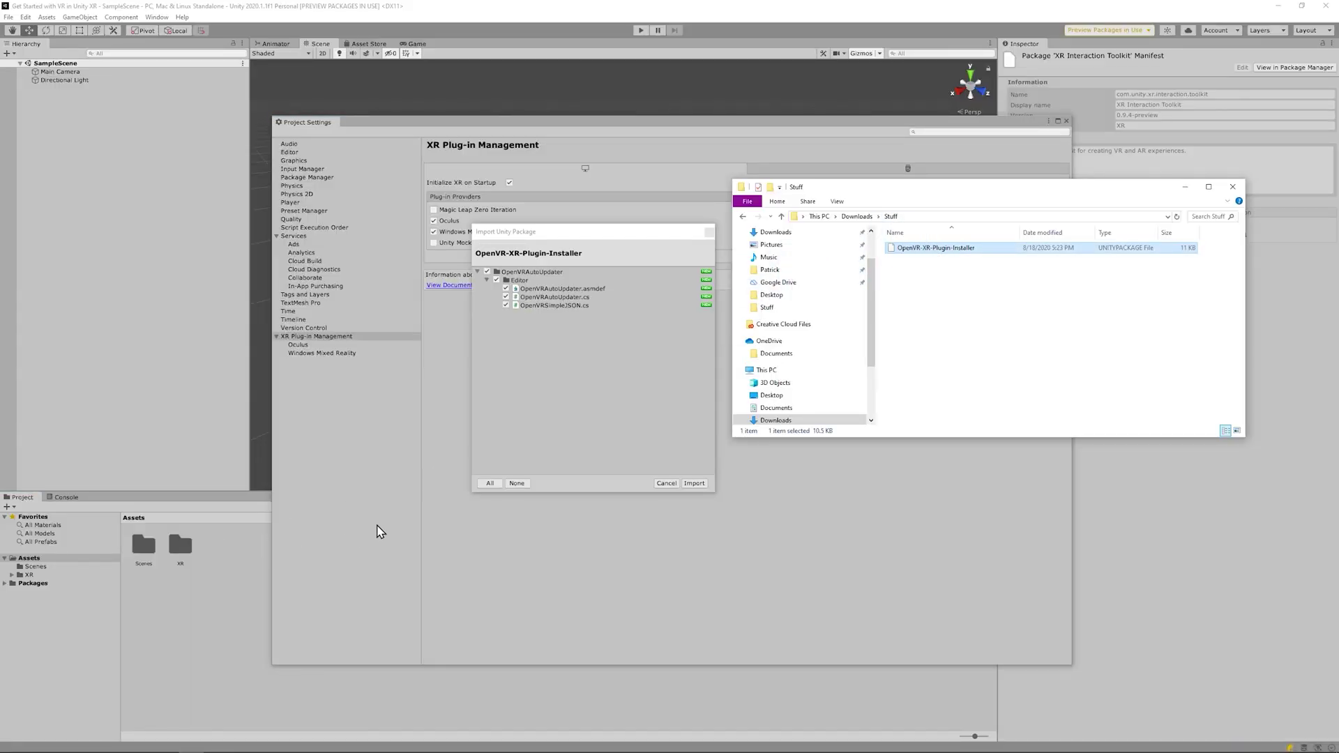
left_click(710, 491)
left_click(741, 403)
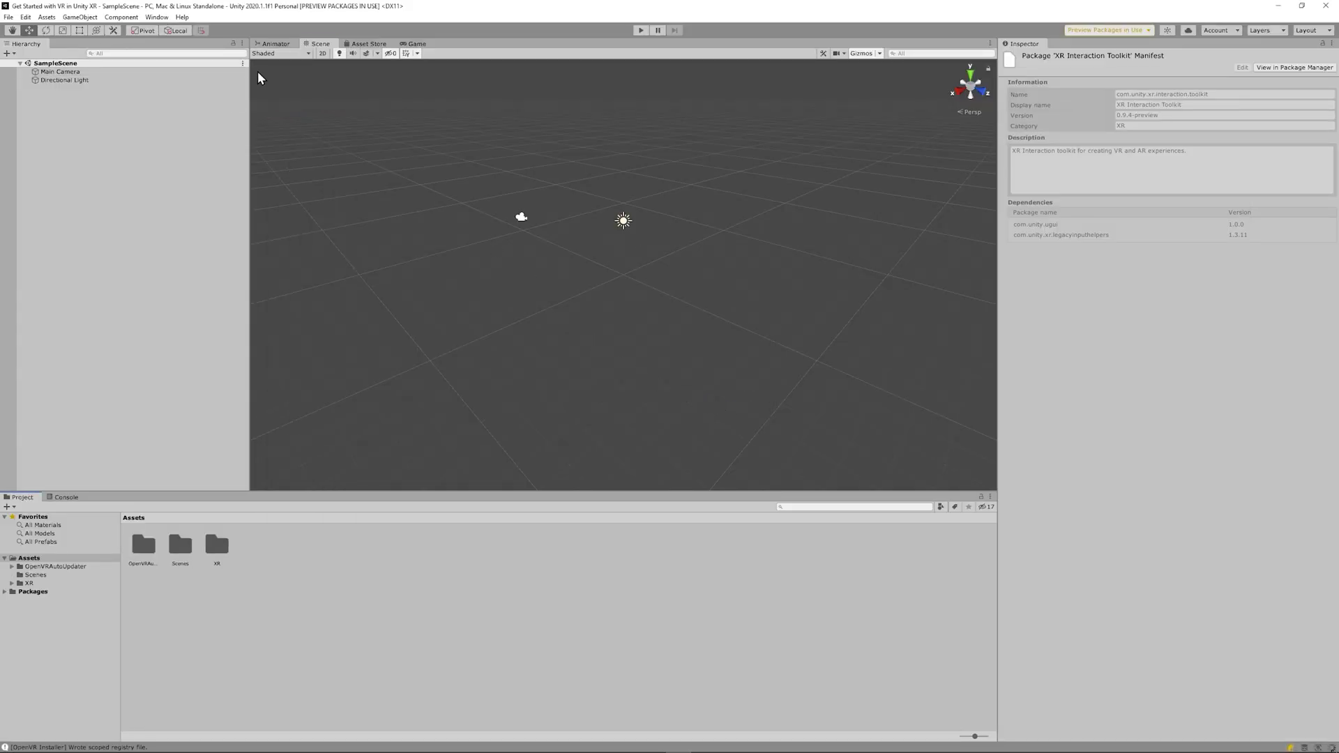
Enable OpenVR Loader under XR Plug-in Management in Project Settings
left_click(26, 17)
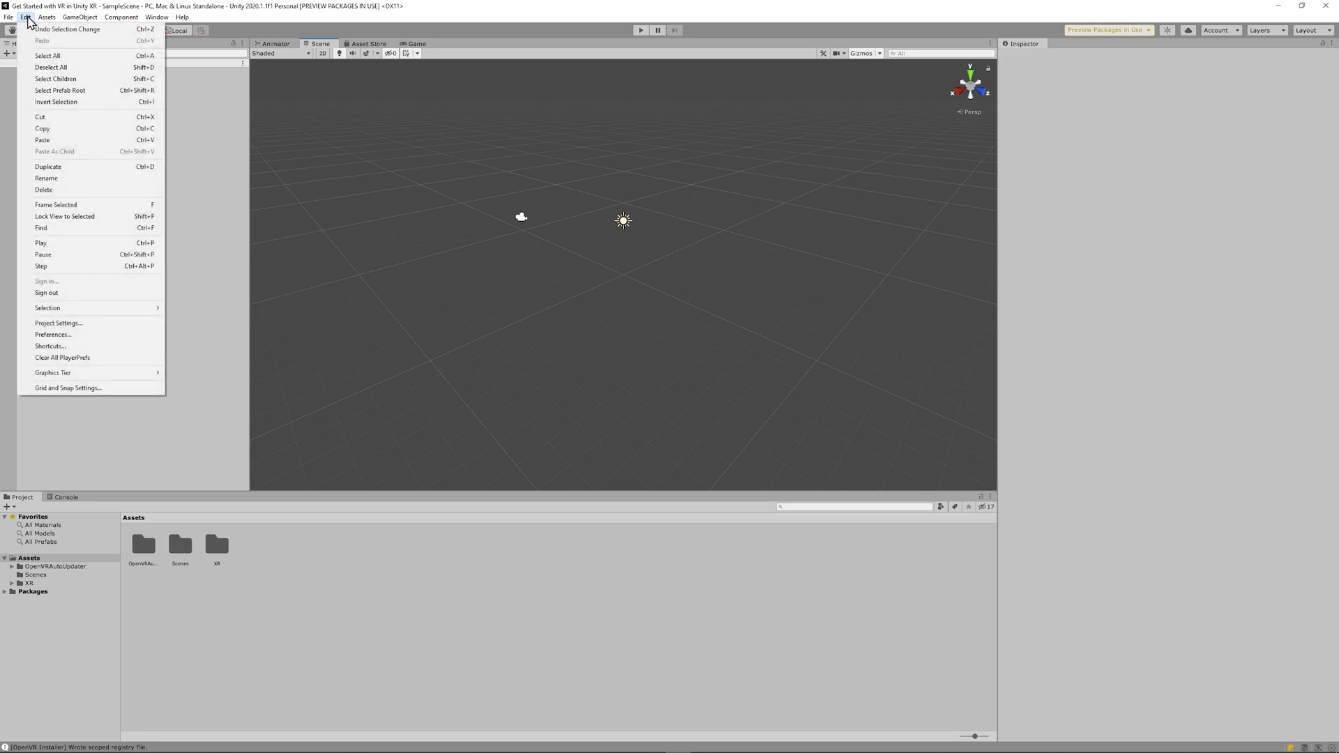
left_click(142, 328)
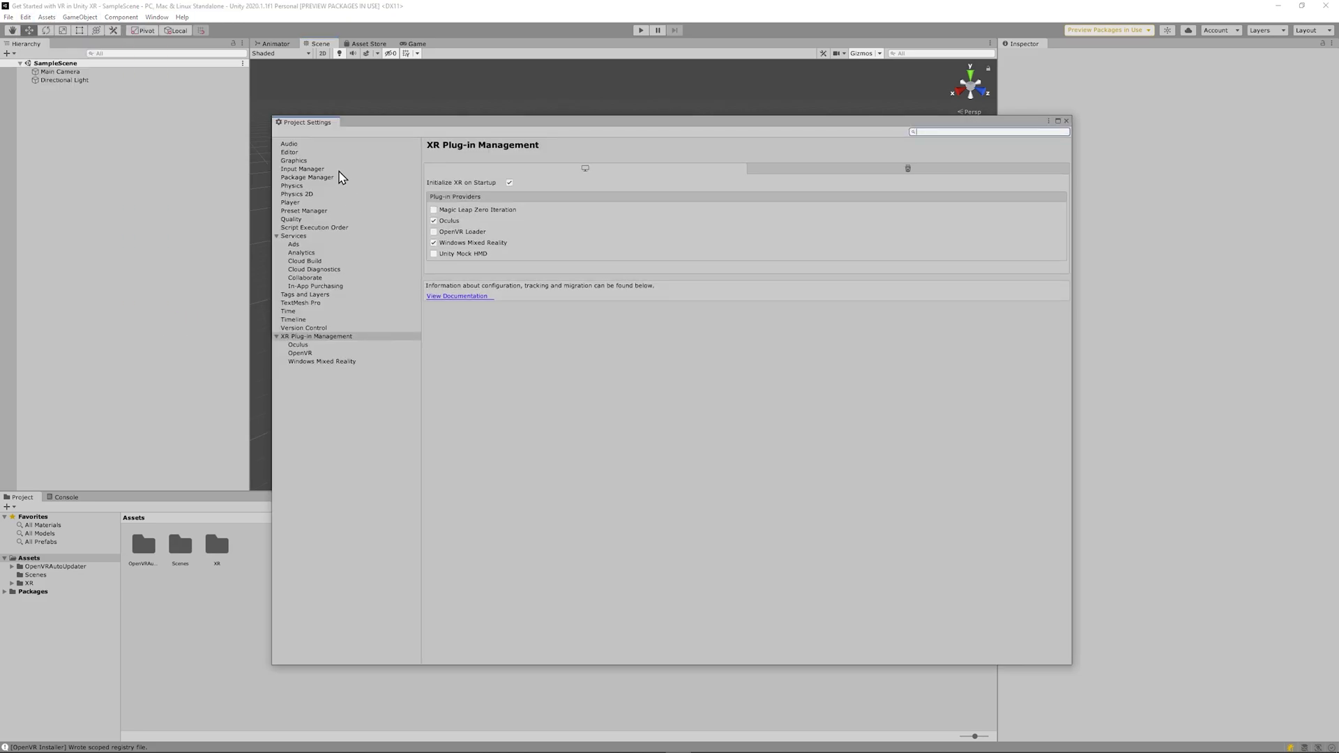
left_click(447, 235)
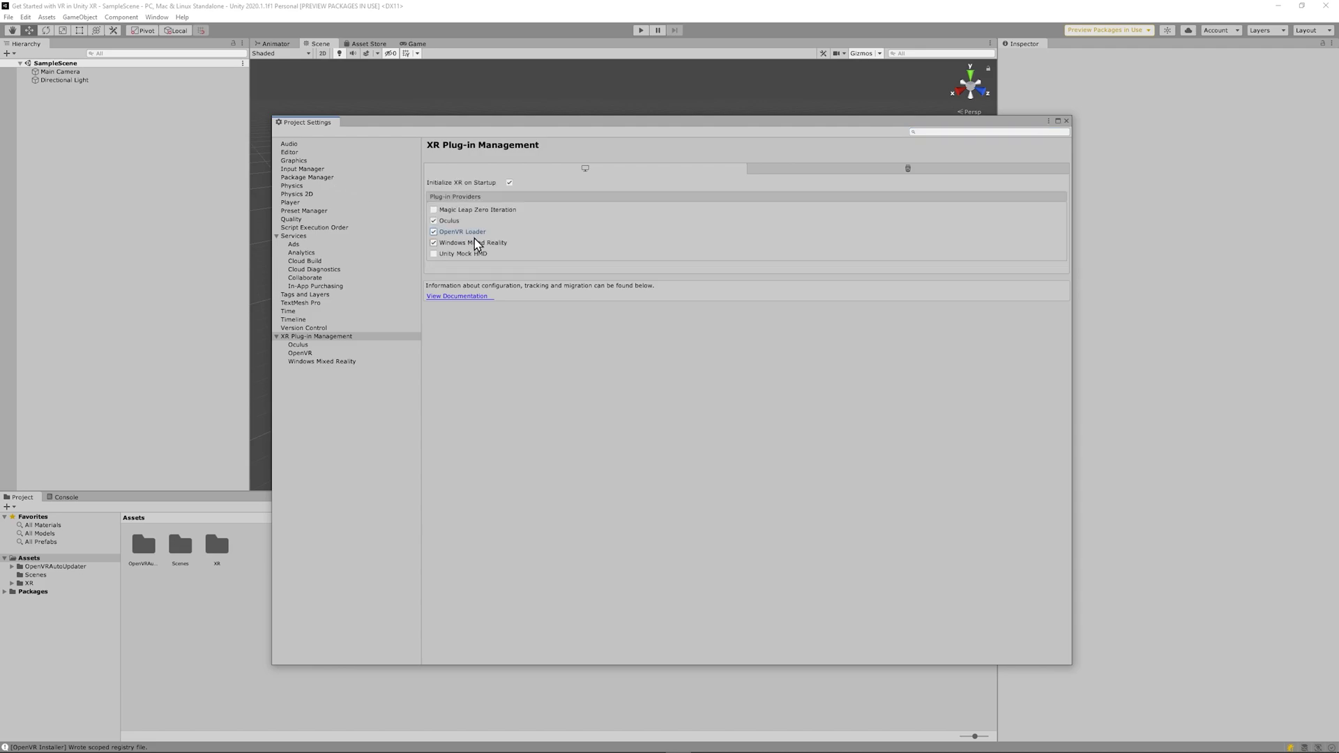
Add a plane named Floor to the scene and delete the Main Camera
left_click(1066, 120)
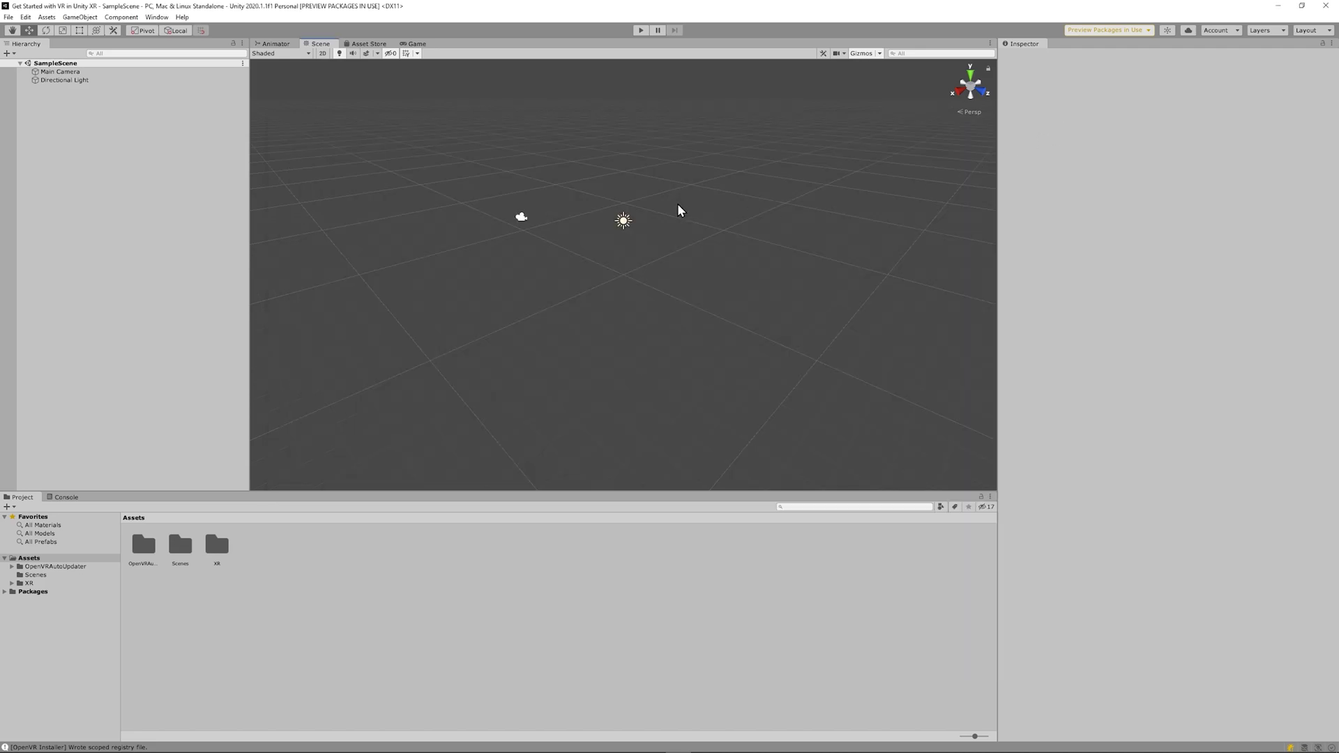
right_click(73, 136)
mouse_move(161, 244)
left_click(200, 306)
left_click(1075, 59)
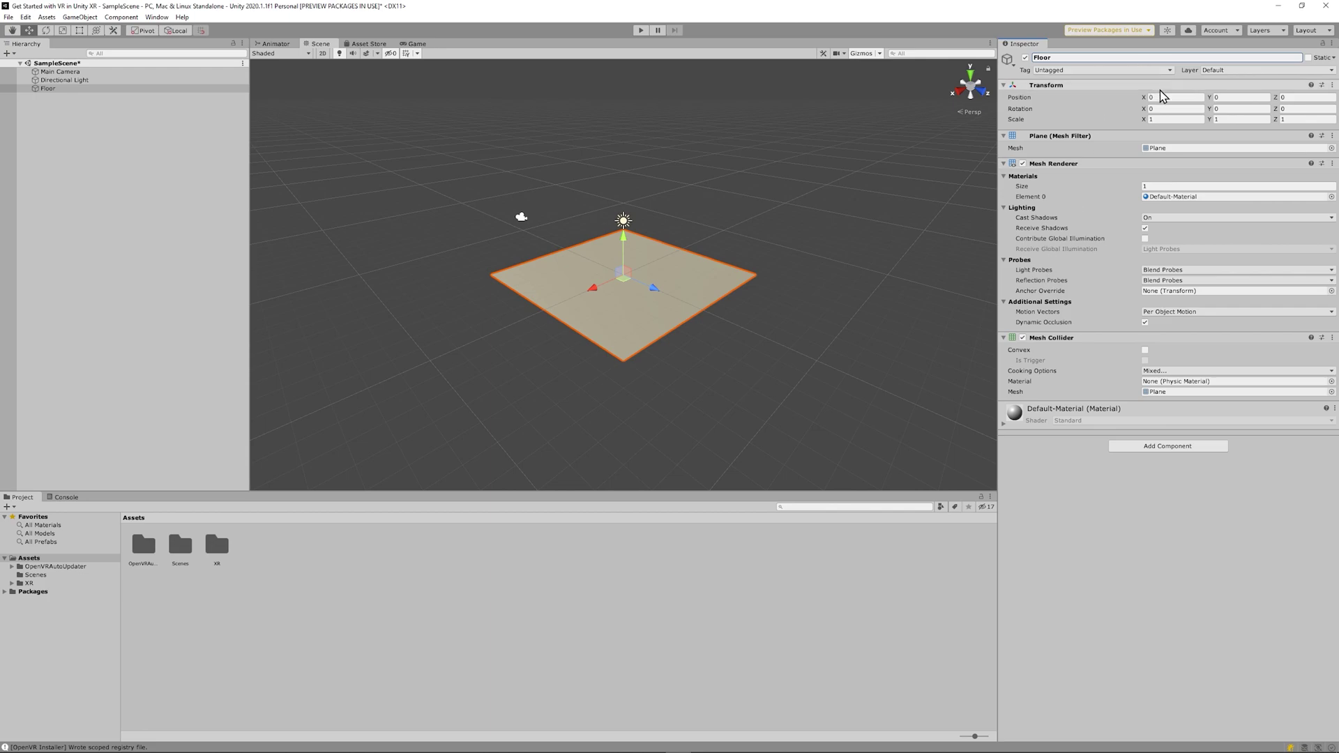
left_click(1238, 97)
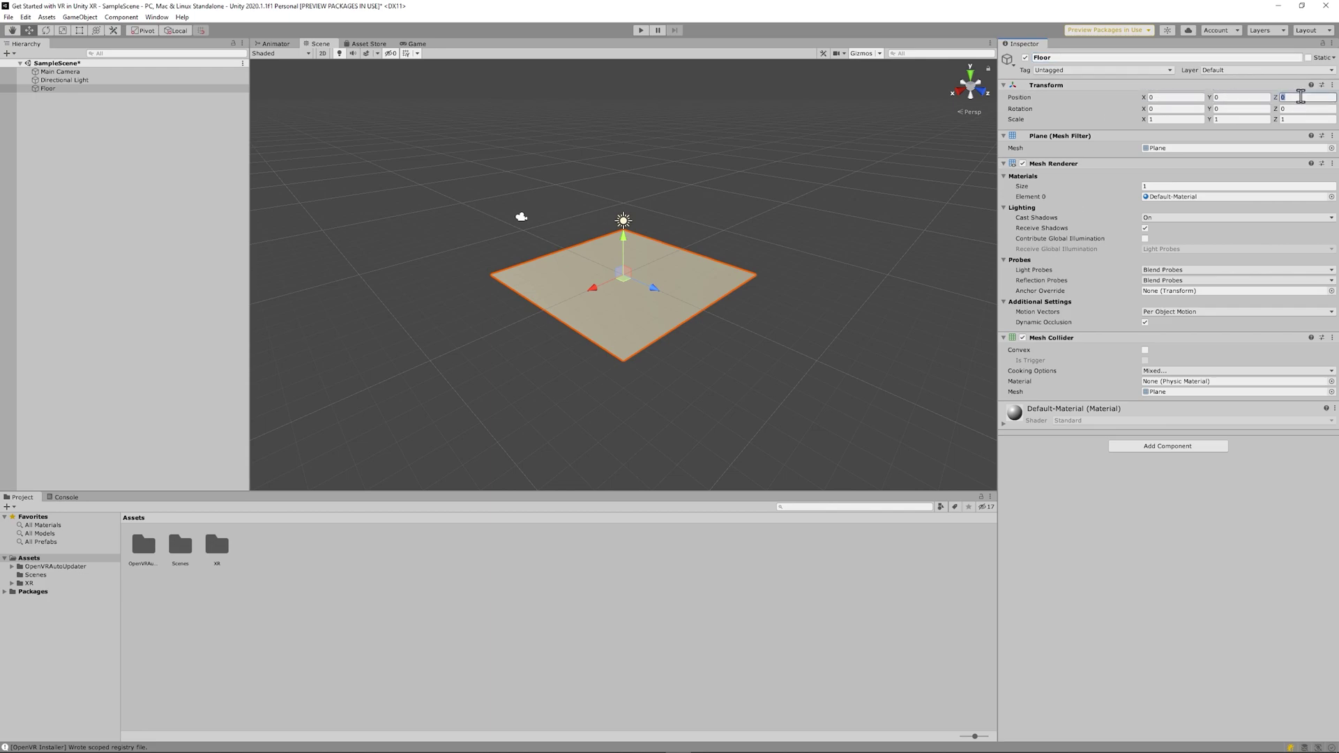
left_click(142, 71)
key("Delete")
Create an empty object named VR Camera Rig positioned at 0,0,0
right_click(85, 140)
left_click(142, 249)
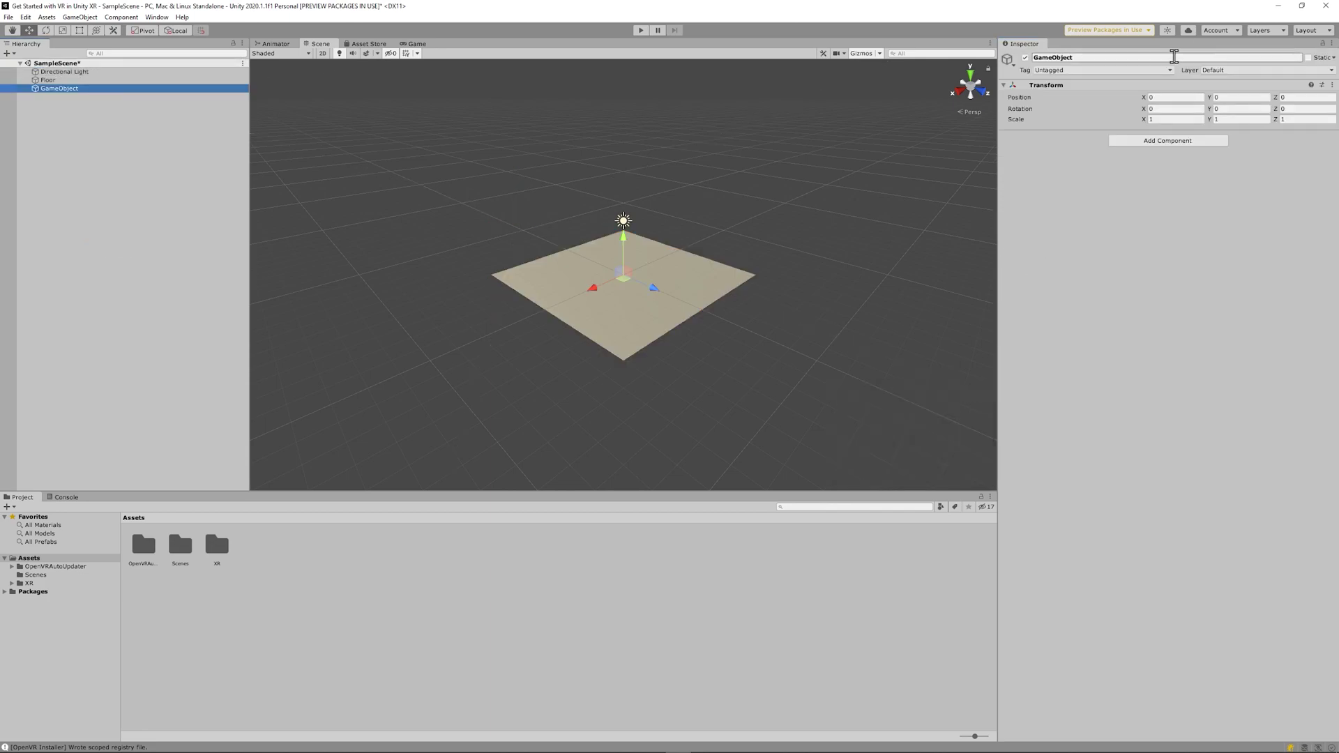
left_click(1175, 56)
type("V")
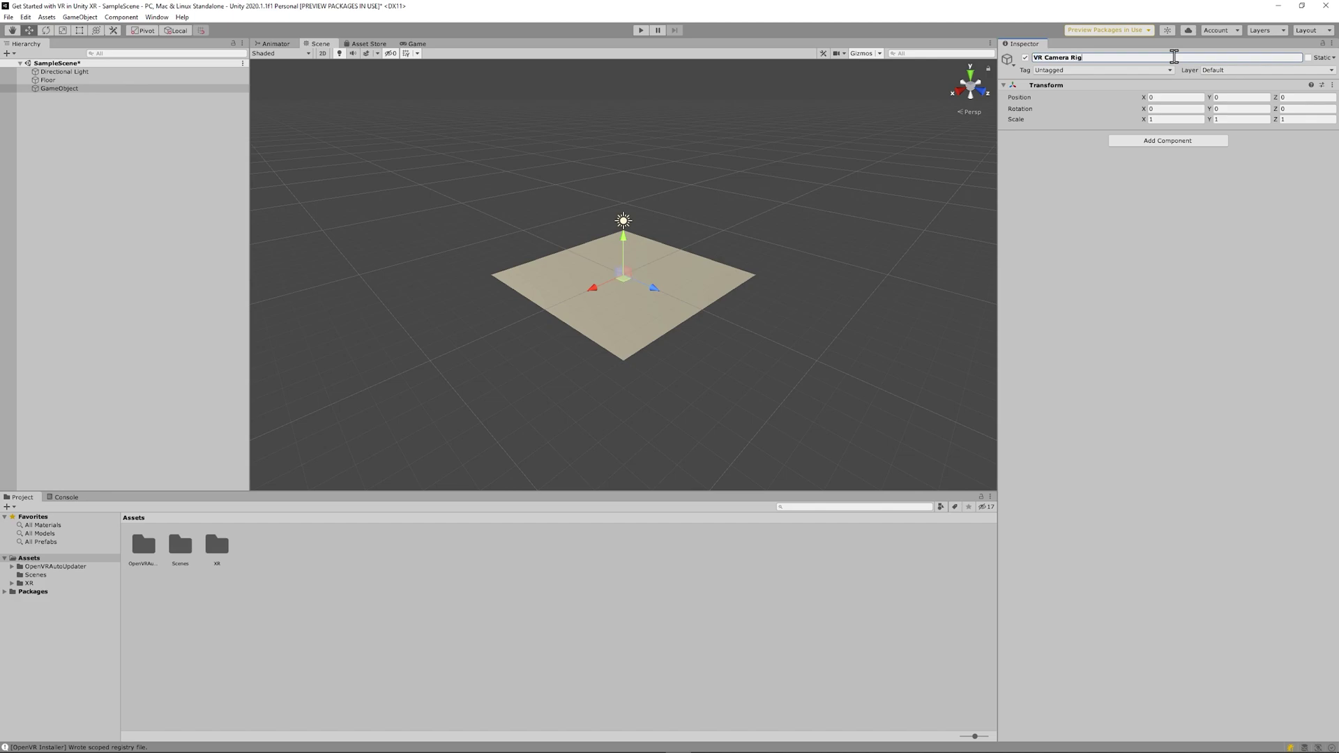
type("R Camera Rig")
key("Return")
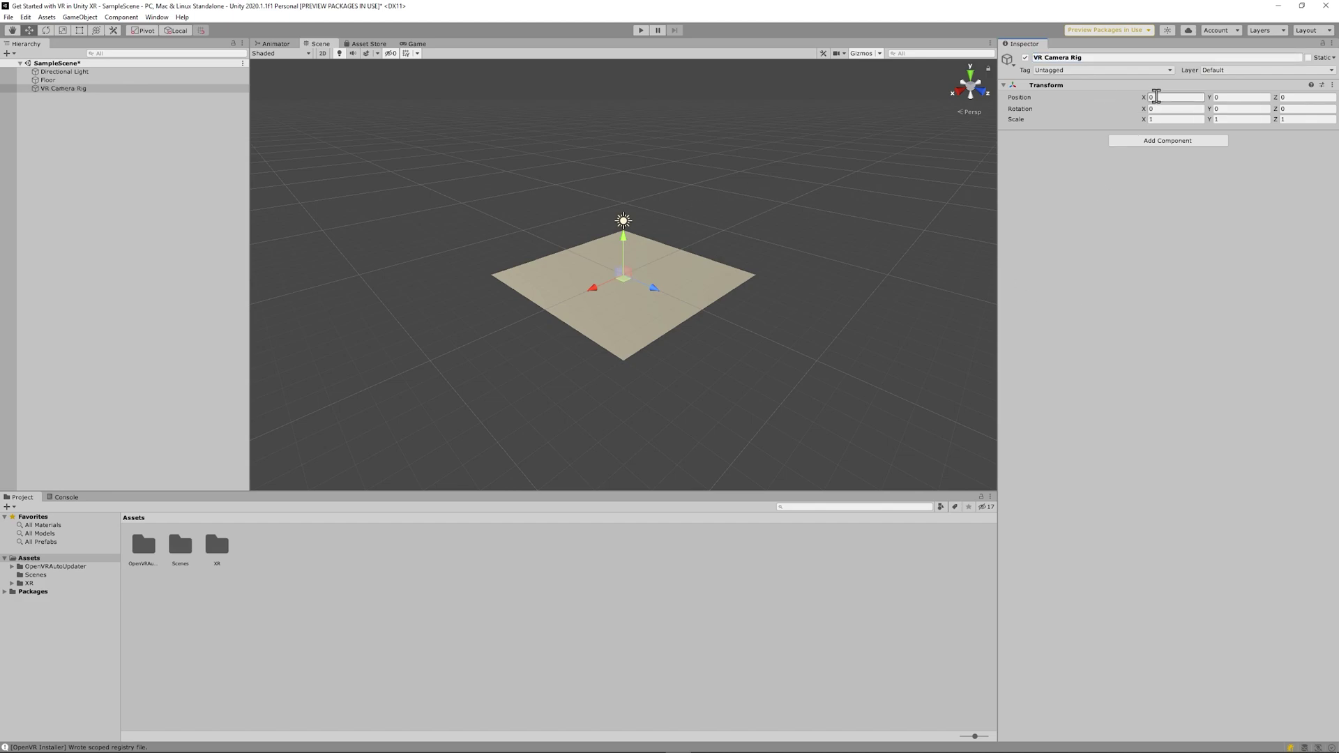
left_click(1231, 98)
key("Return")
Add an empty child named Floor Offset under VR Camera Rig
right_click(96, 89)
left_click(159, 201)
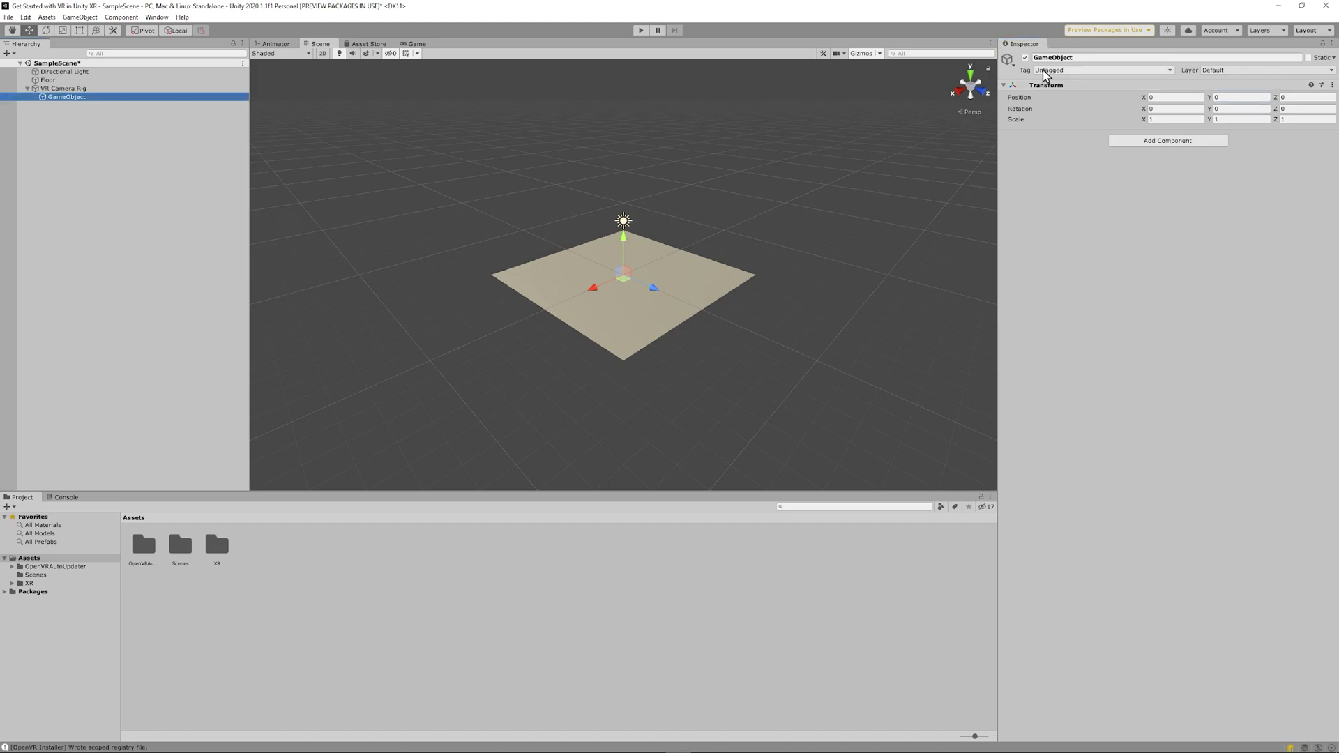
left_click(1066, 58)
type("Flo")
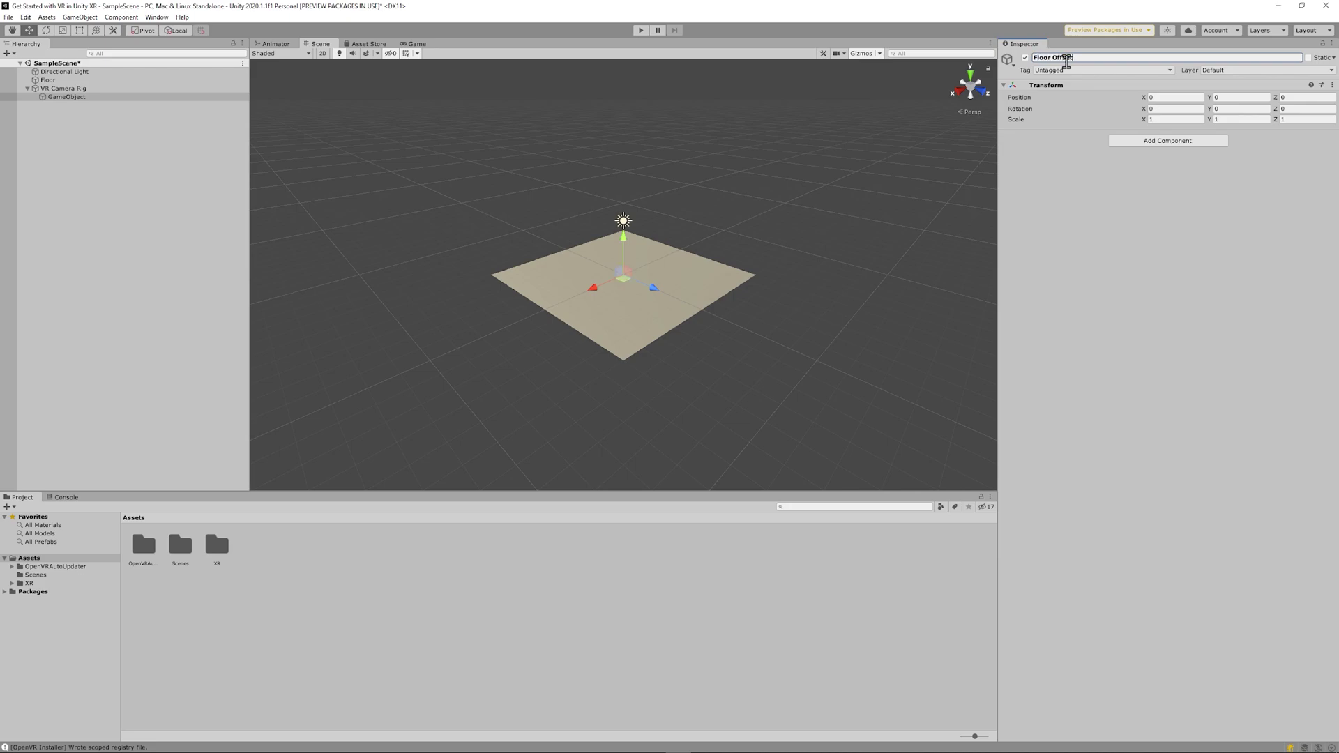
type("or Offset")
key("Return")
Add a camera under Floor Offset and start renaming it VR Camera
right_click(117, 99)
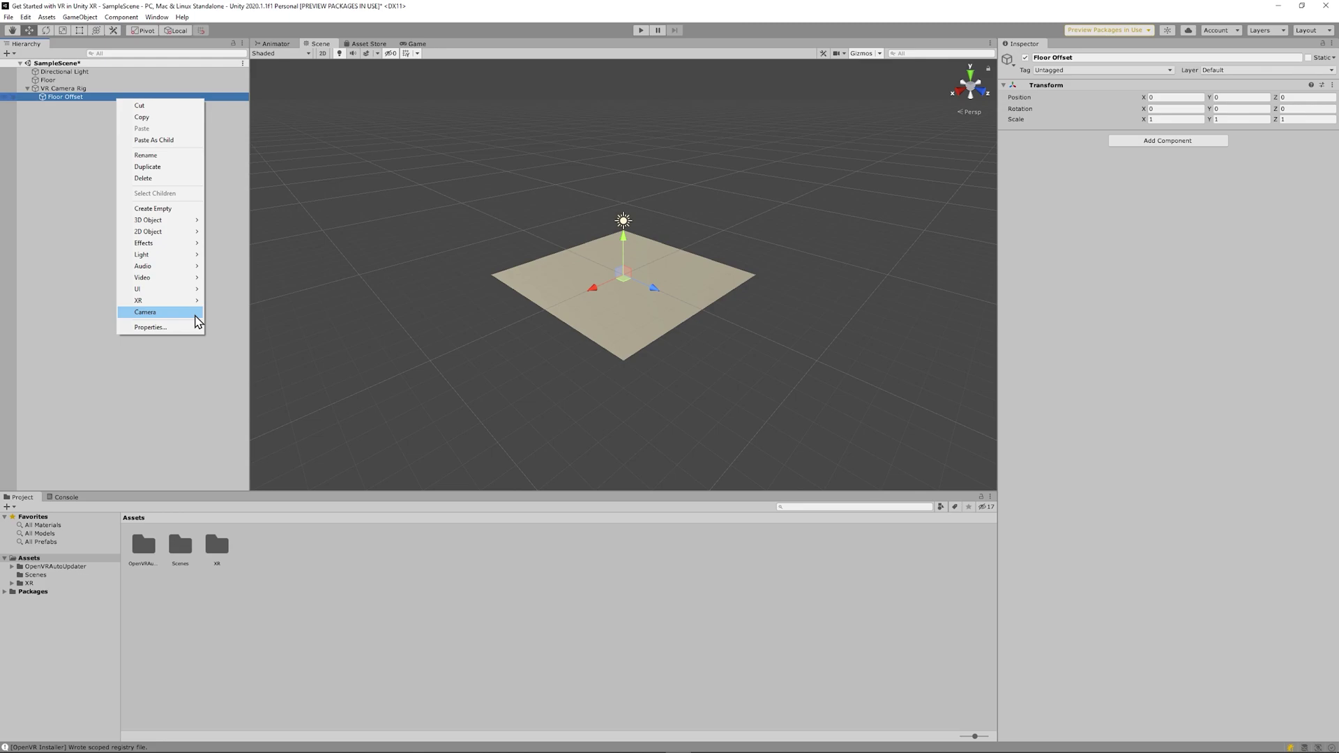
left_click(196, 316)
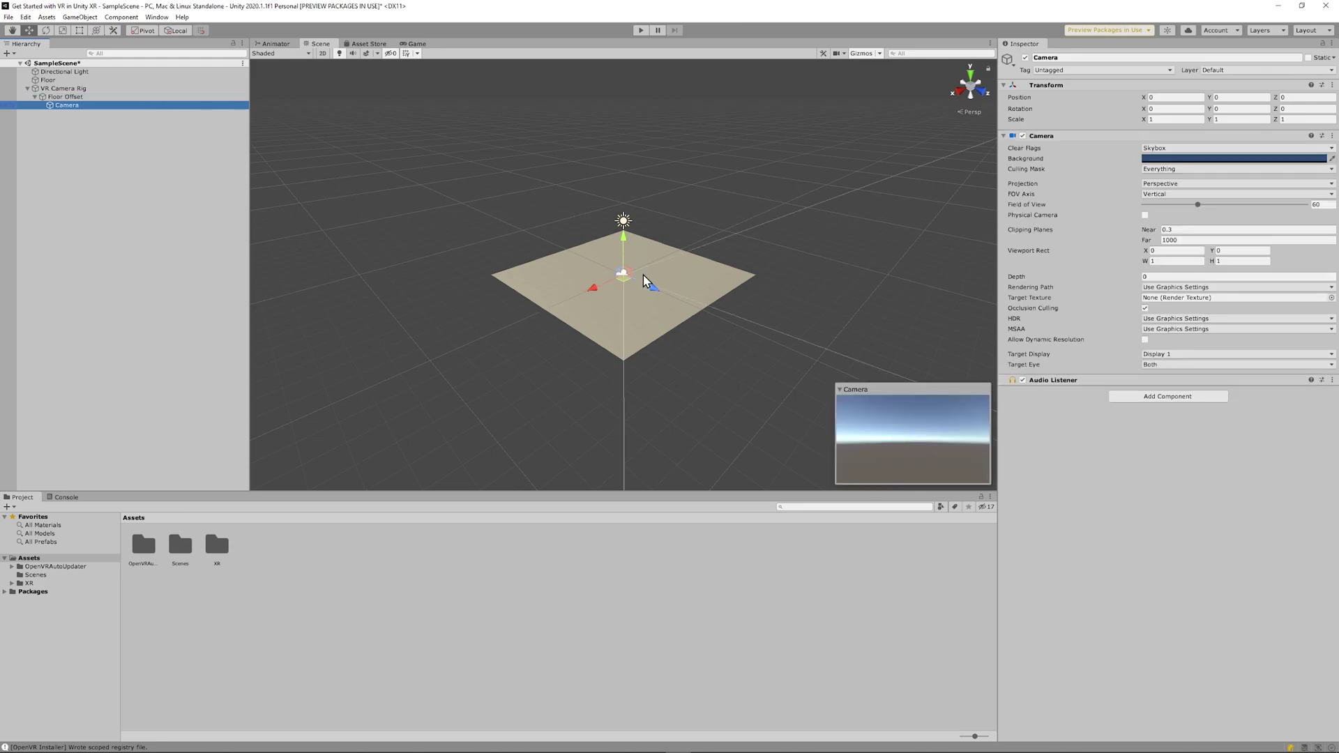
left_click(1070, 58)
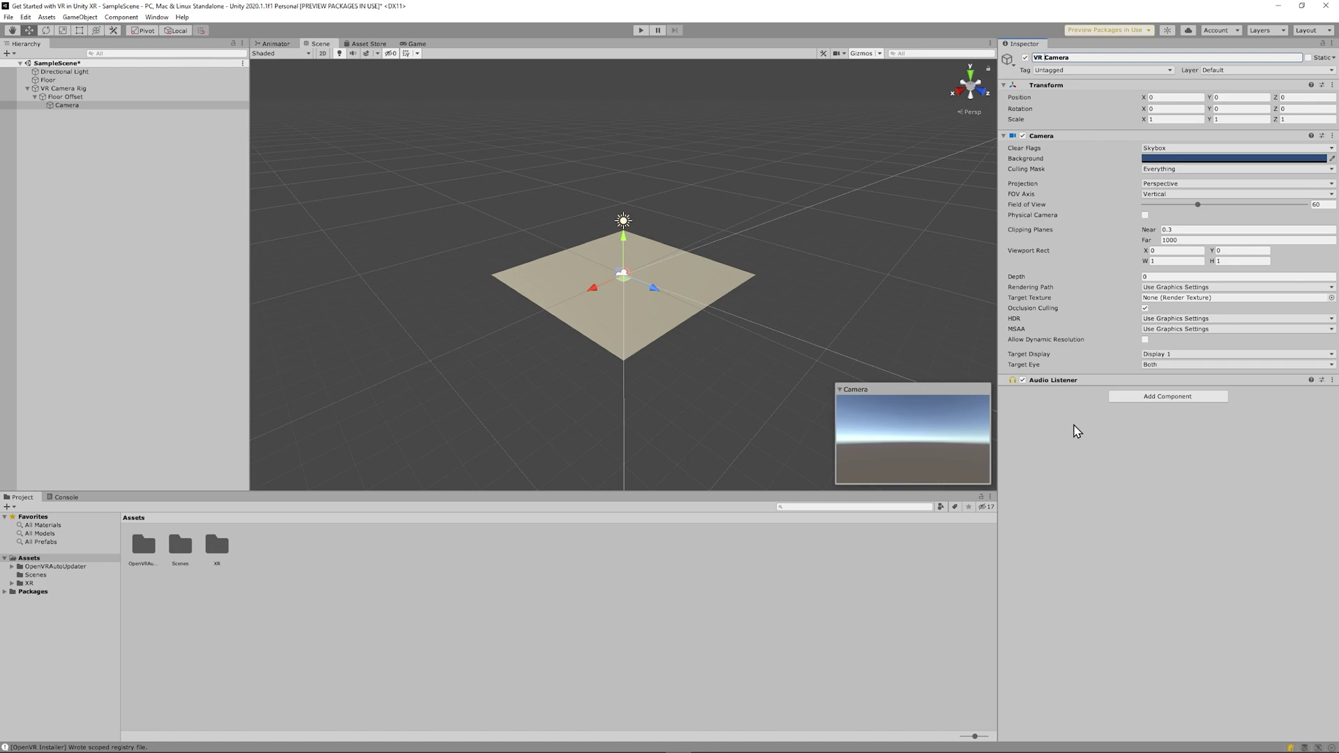
Name the camera VR Camera and add a Tracked Pose Driver using Generic XR Device
key("Return")
left_click(1151, 398)
type("Tracked")
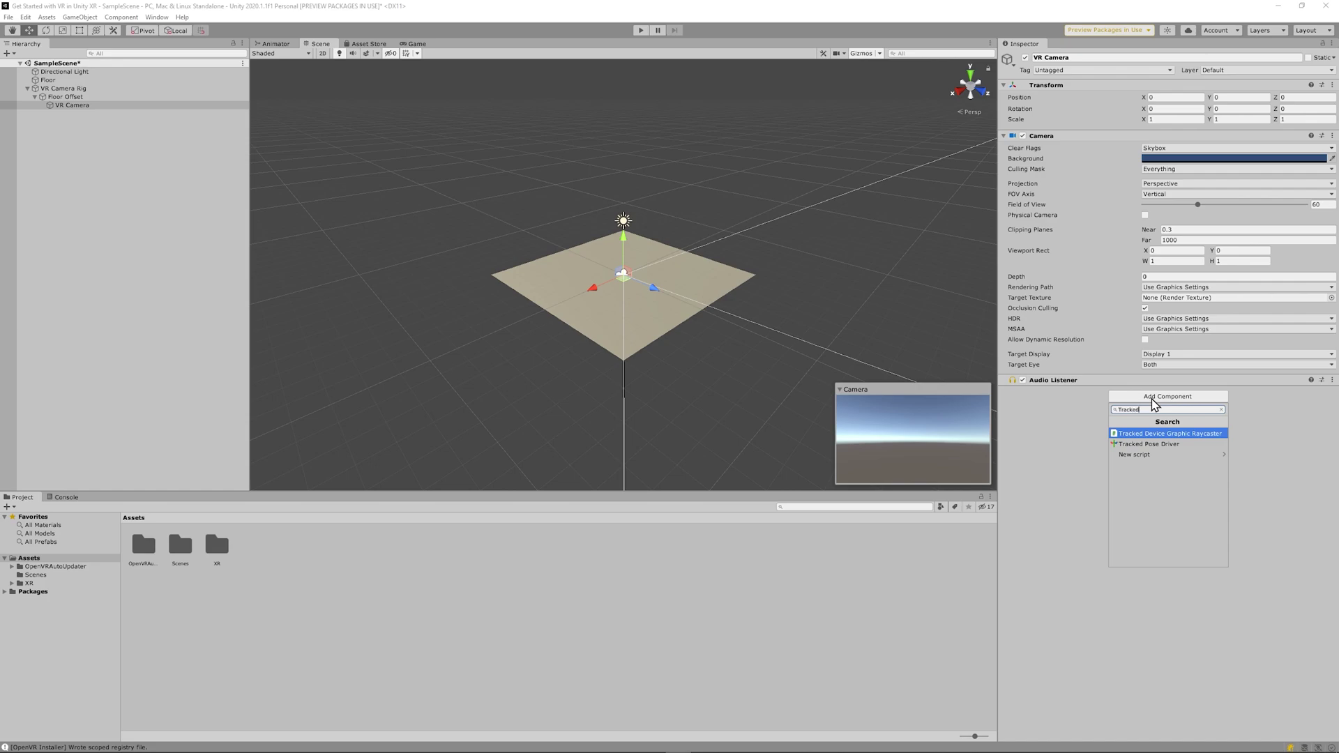
type(" Pose")
left_click(1178, 434)
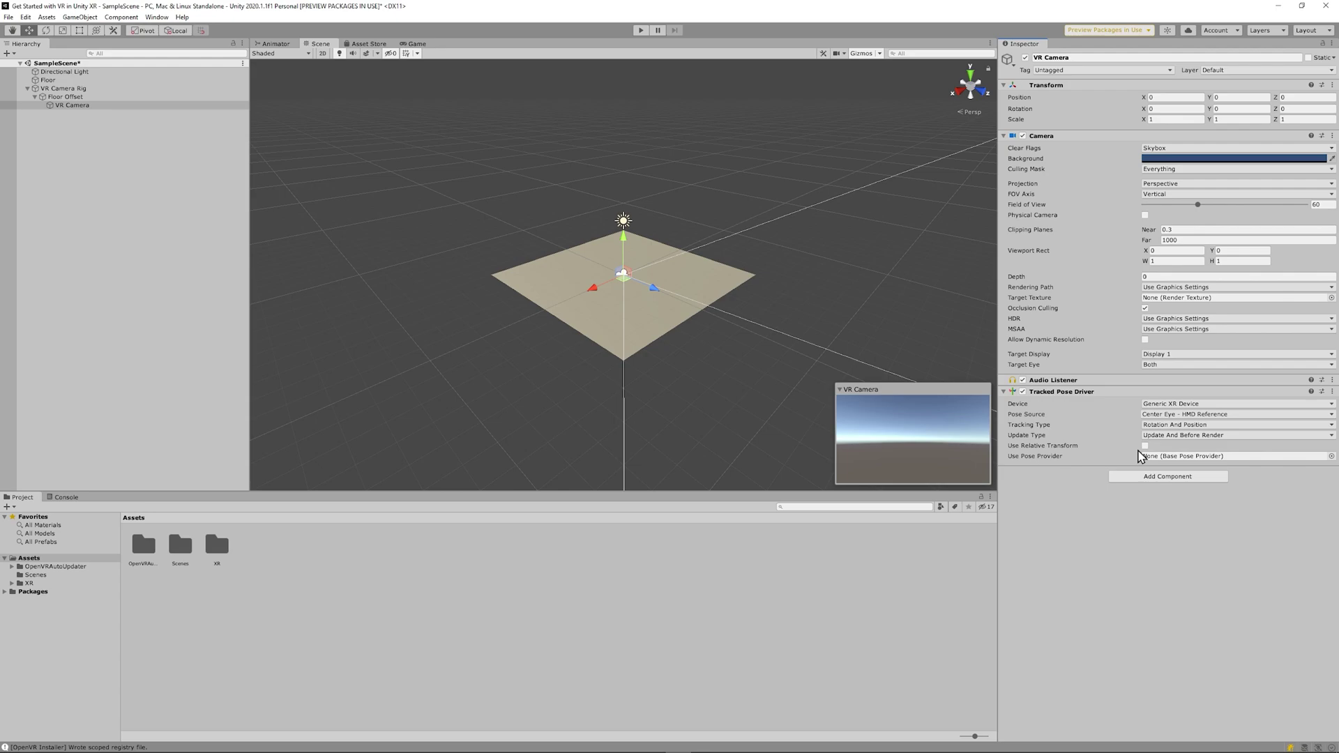
left_click(1213, 404)
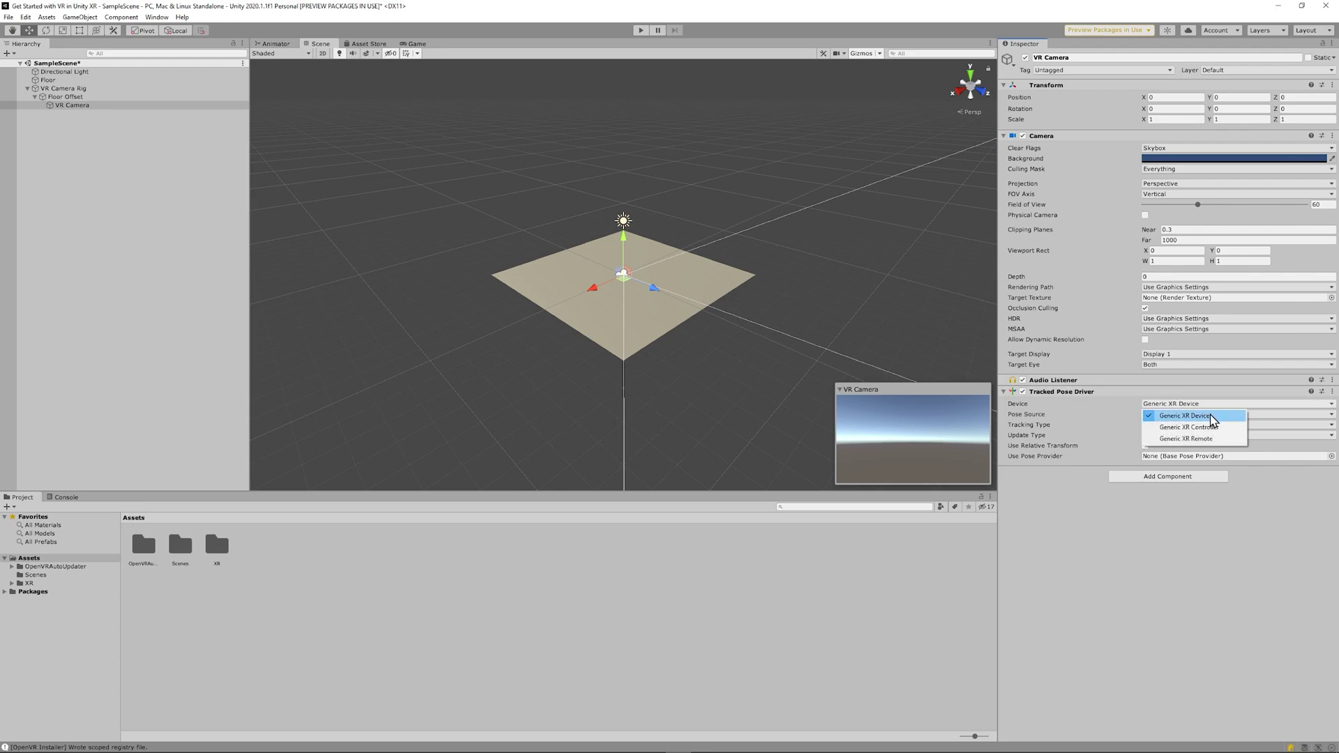
left_click(1213, 417)
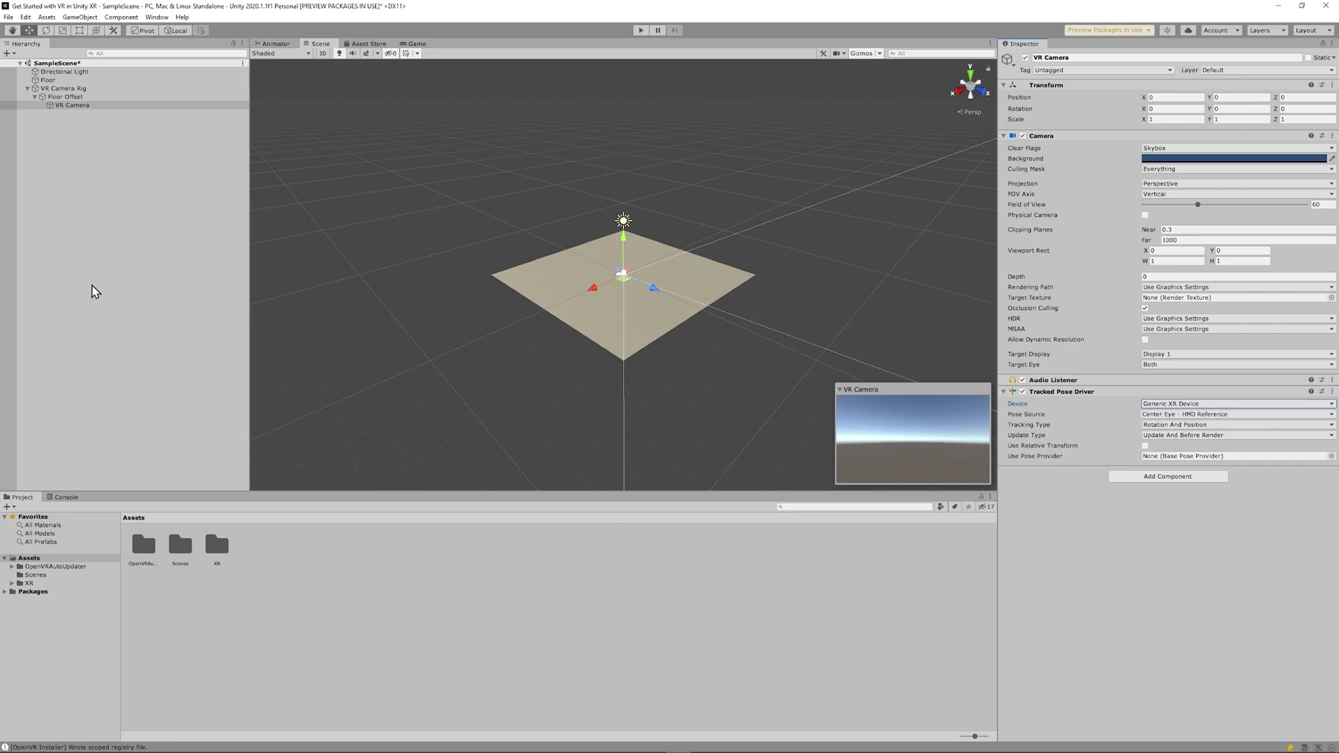
Give VR Camera Rig an XR Rig with Floor Offset and VR Camera assigned, then save
left_click(61, 91)
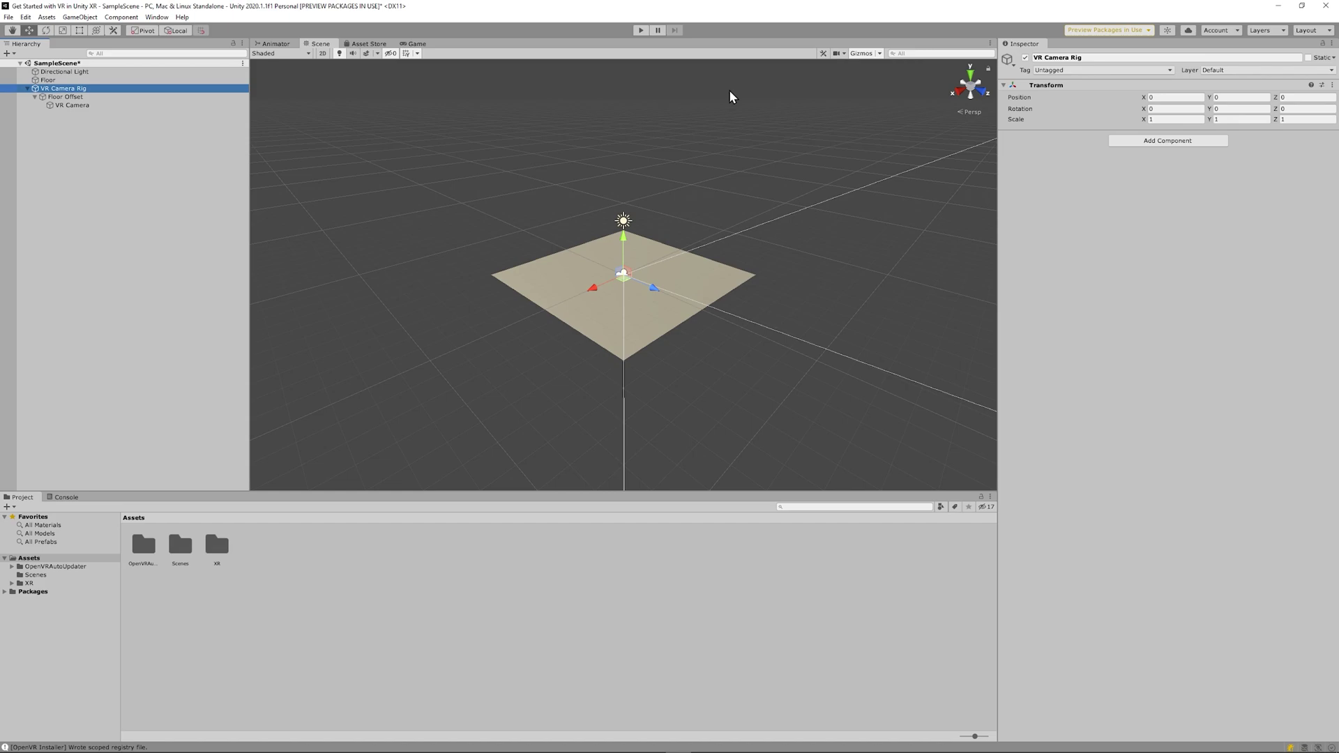
left_click(1130, 142)
type("XR")
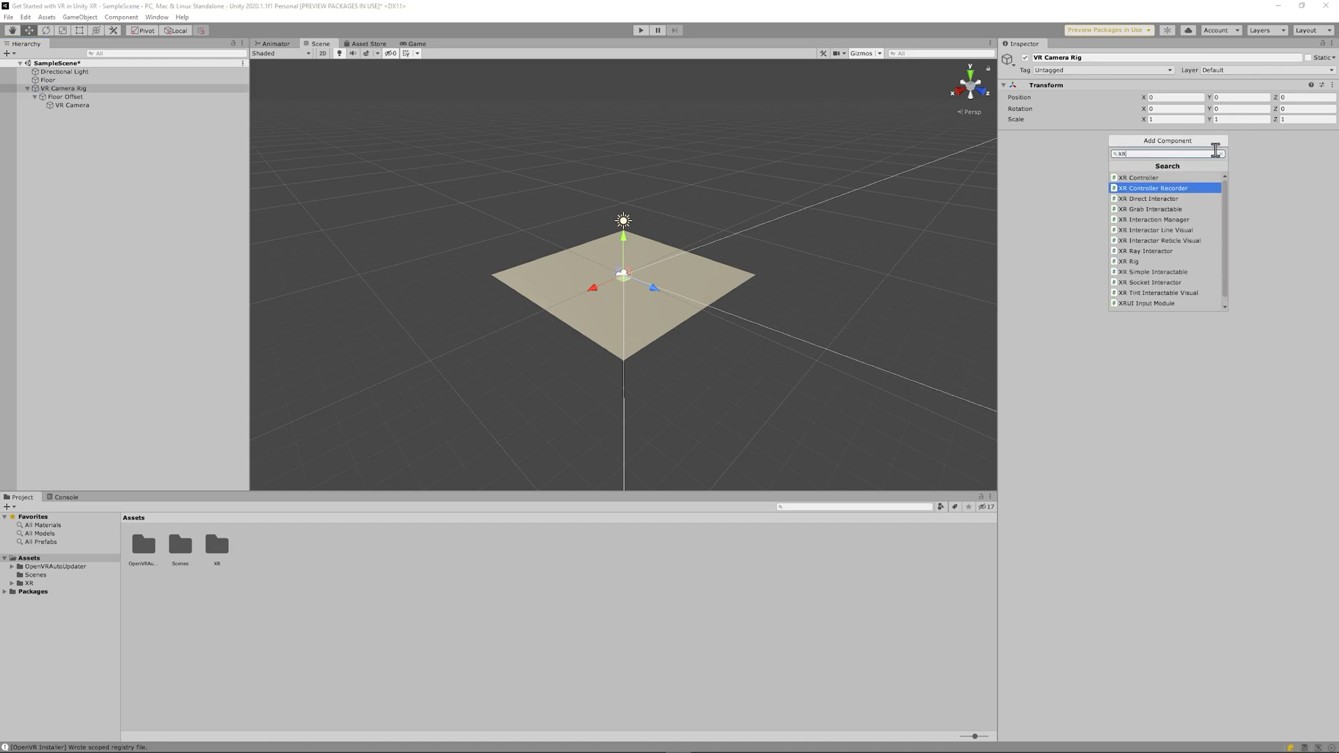
type(" Rig")
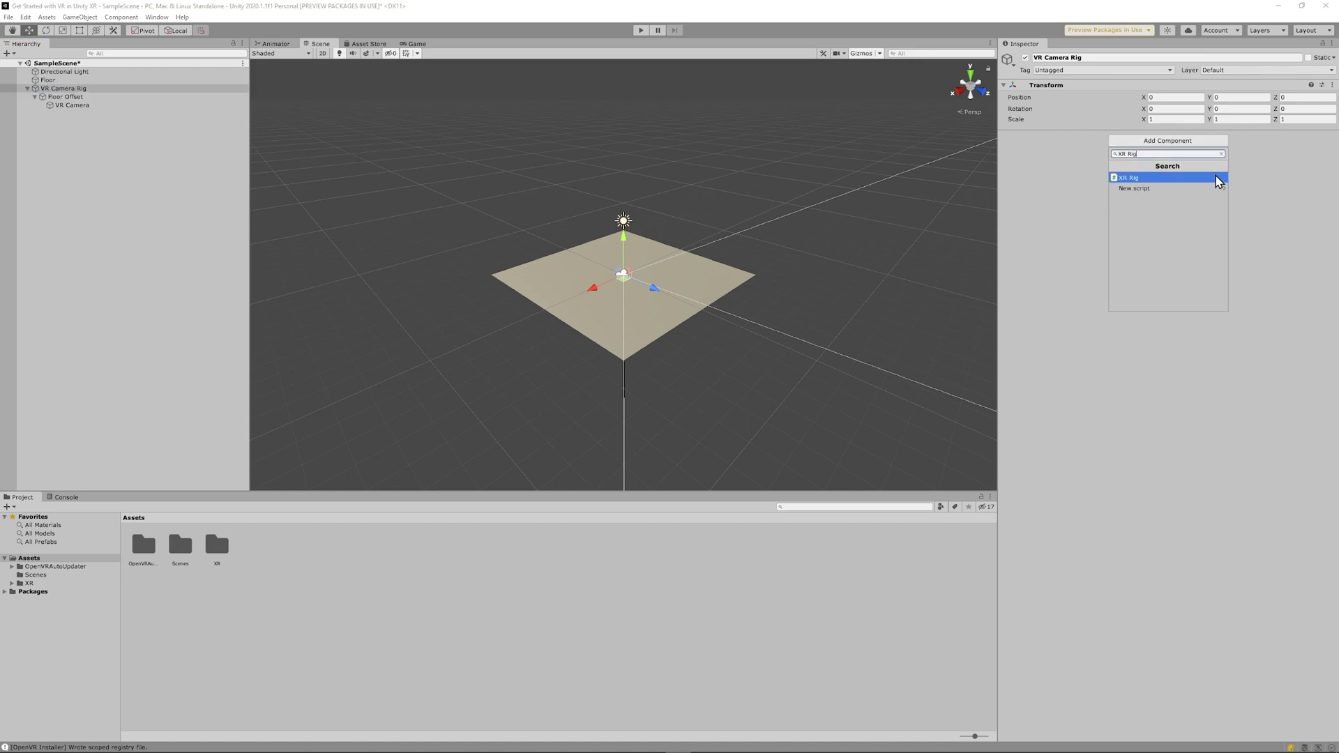
left_click(1219, 182)
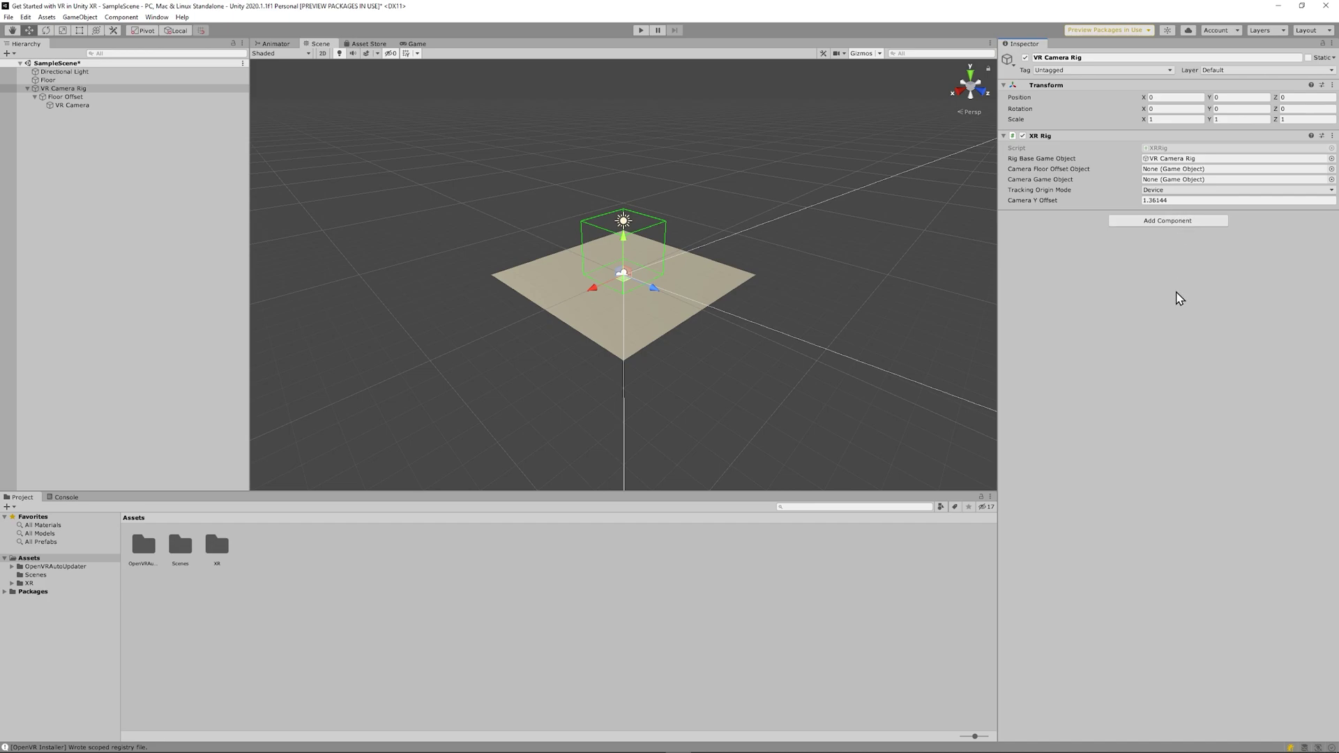
left_click_drag(71, 97, 1178, 172)
left_click_drag(77, 106, 1206, 185)
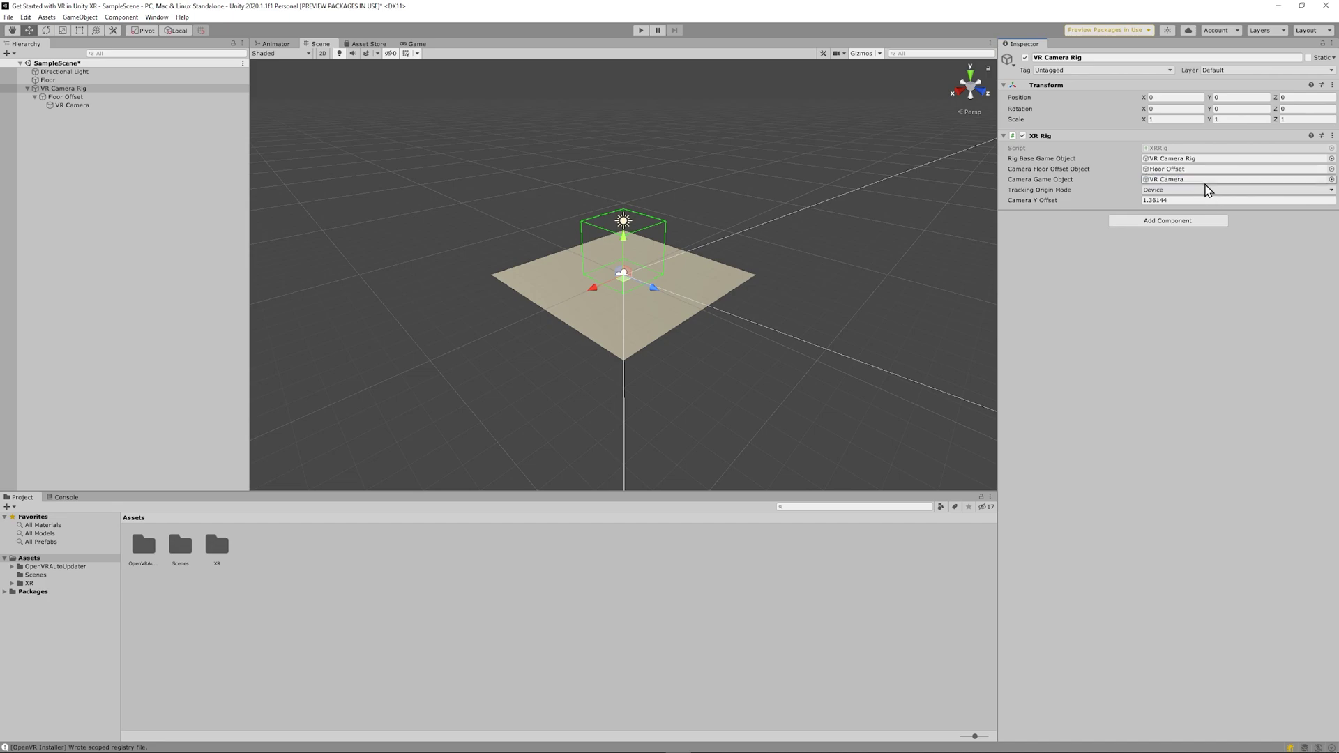
key("ctrl+s")
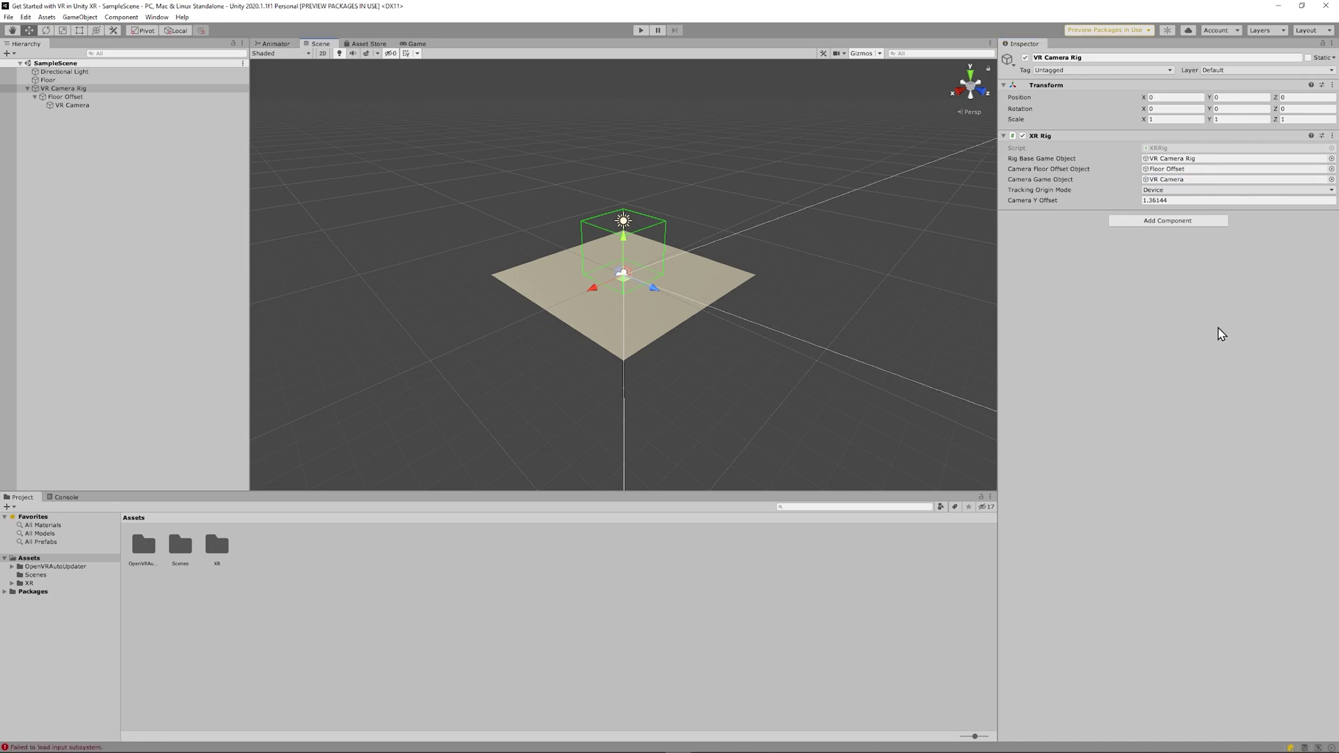
Play-test the scene, stop it, and set the XR Rig's Tracking Origin Mode to Floor
left_click(641, 30)
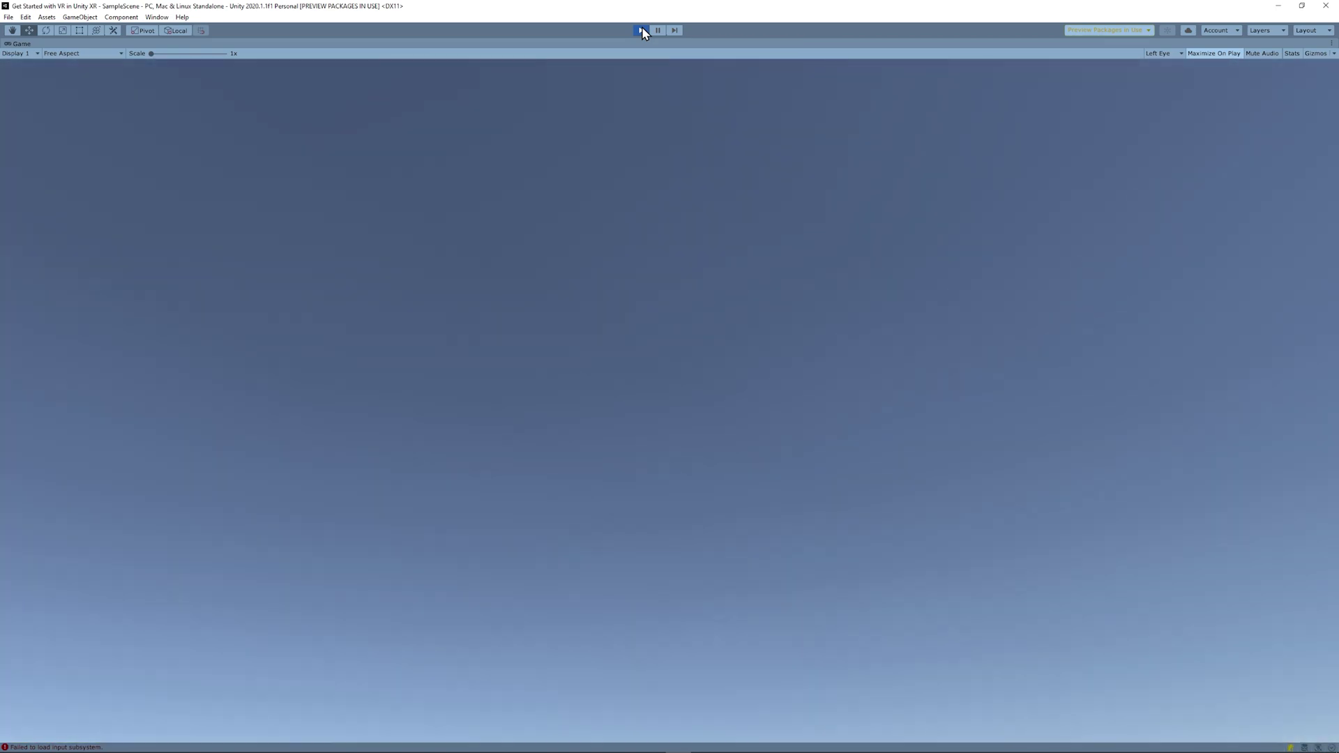
left_click(641, 30)
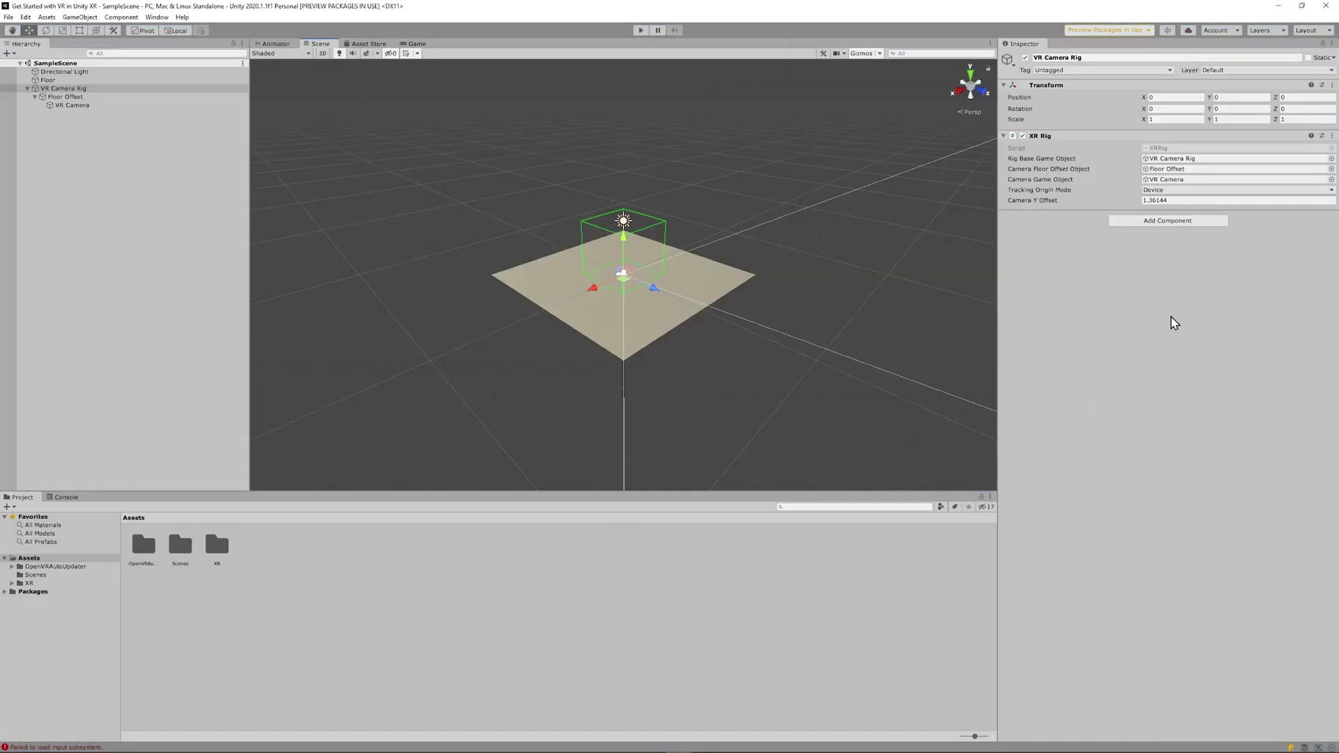
left_click(1151, 190)
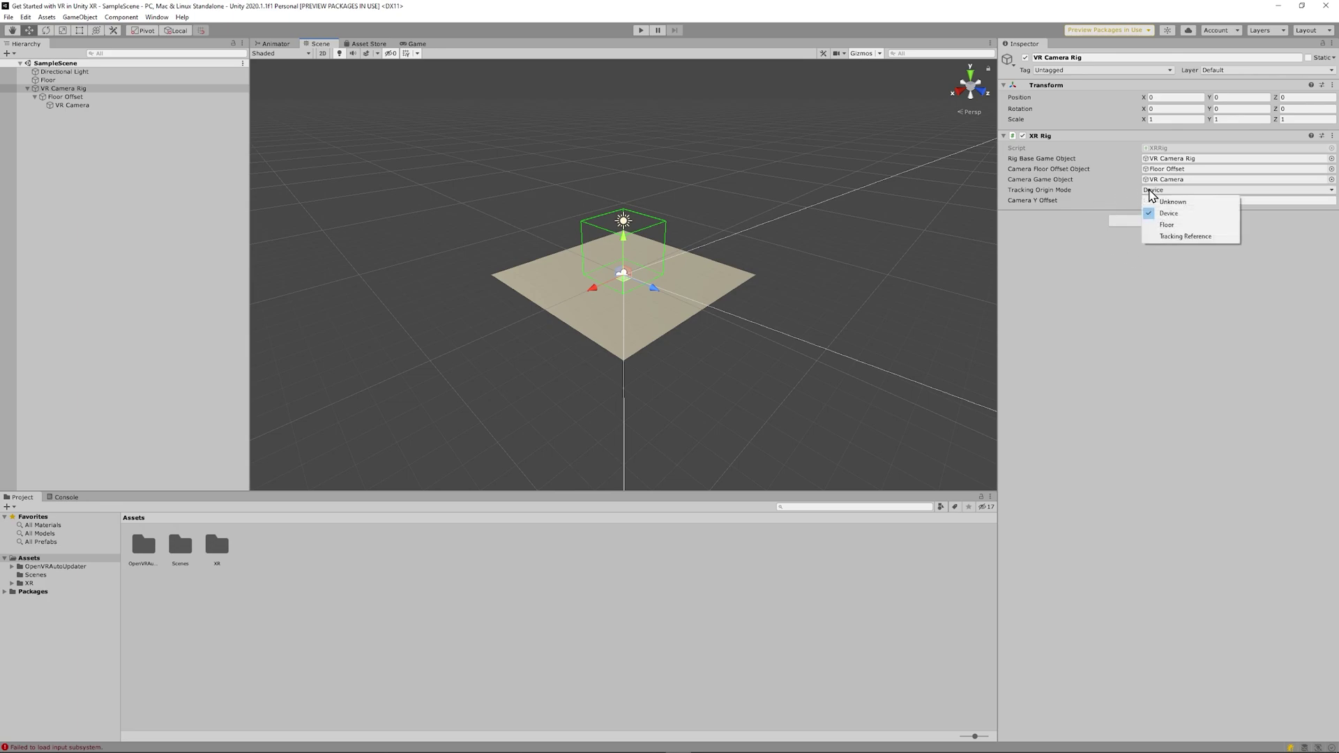
left_click(1167, 225)
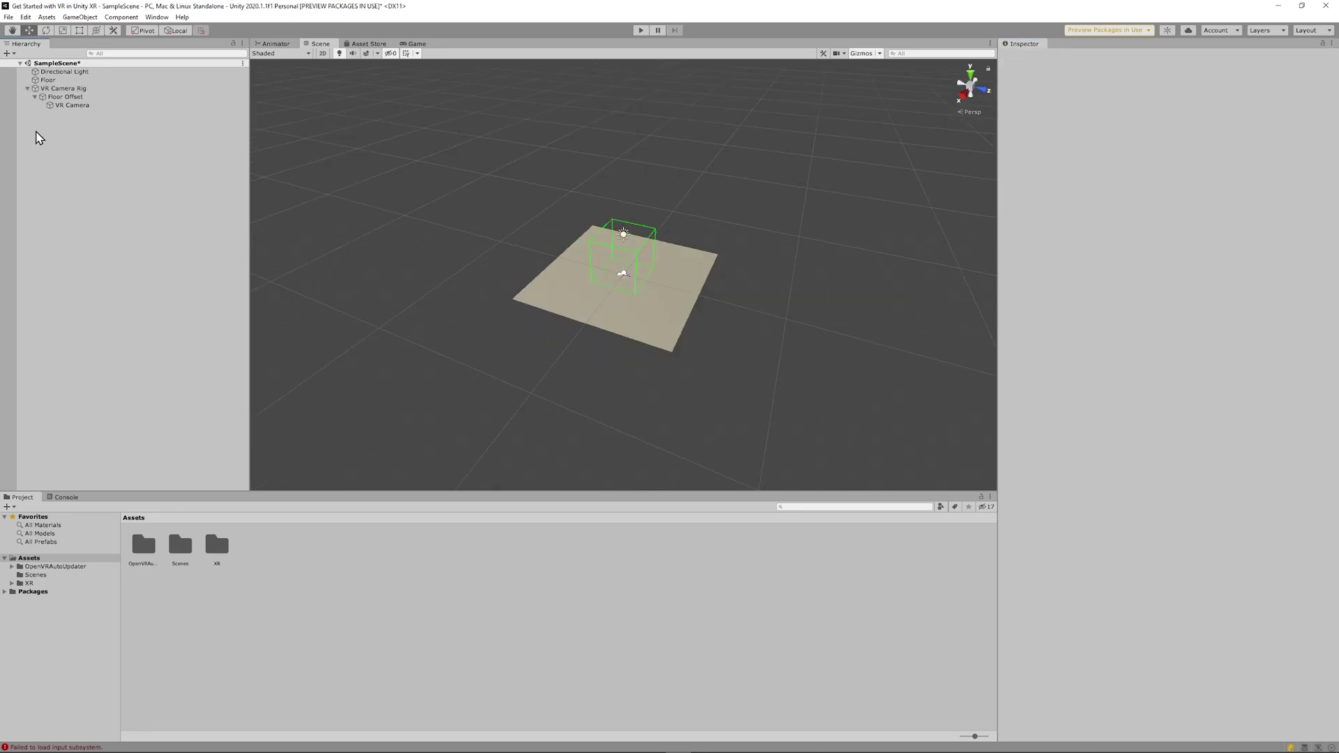
Create an empty object in the scene named Hand
right_click(37, 132)
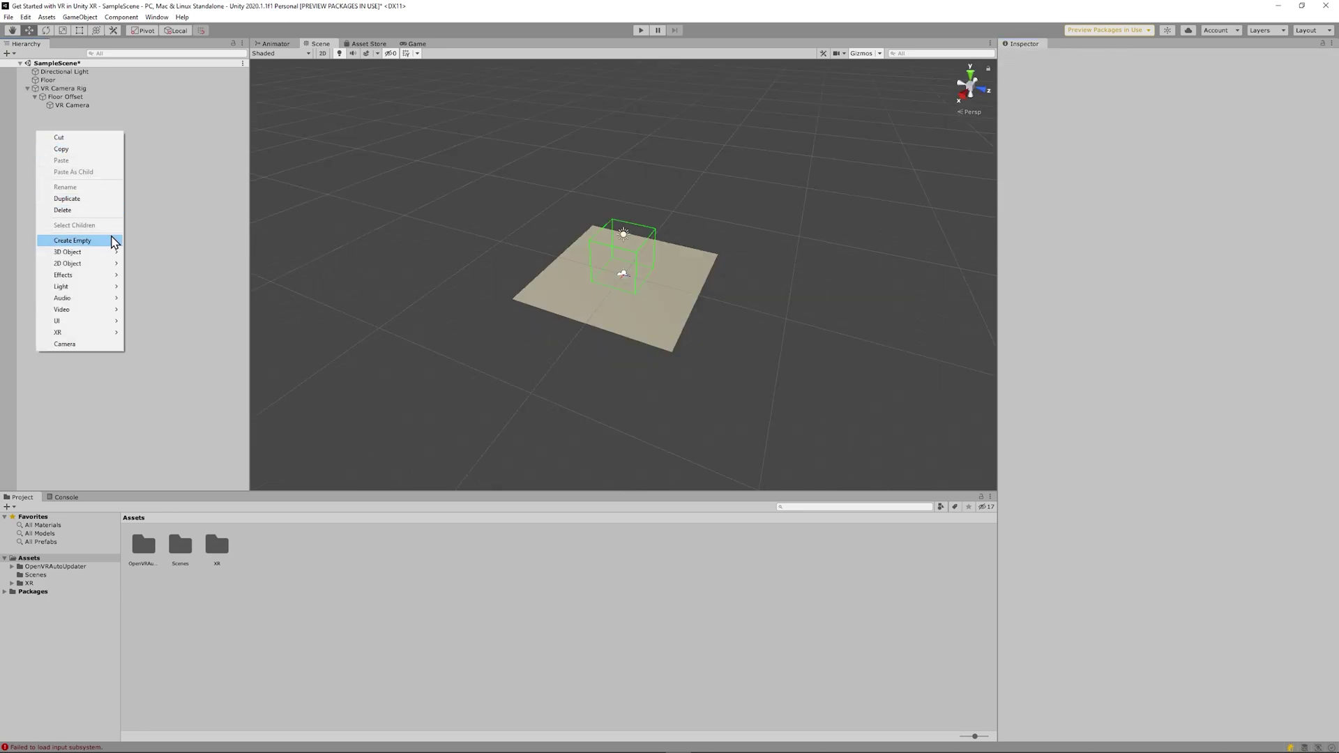
left_click(110, 242)
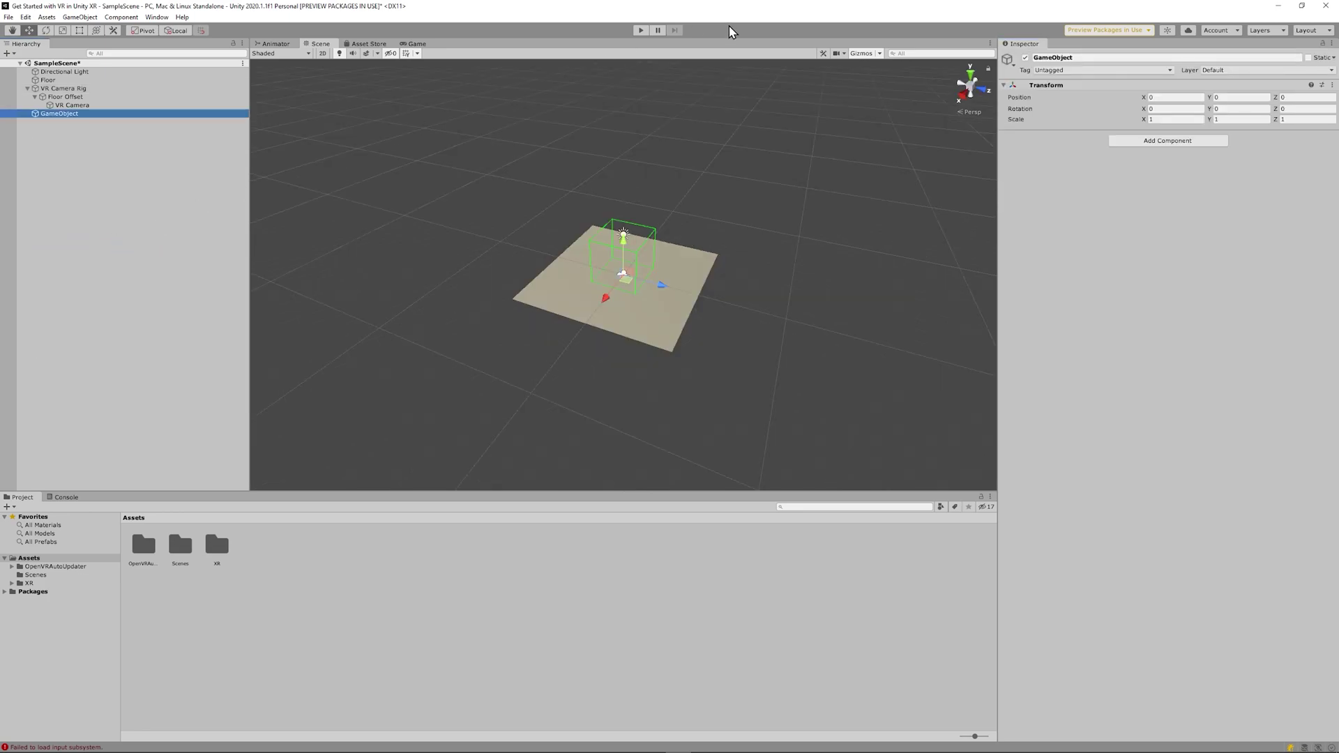
left_click(1076, 59)
type("Ha")
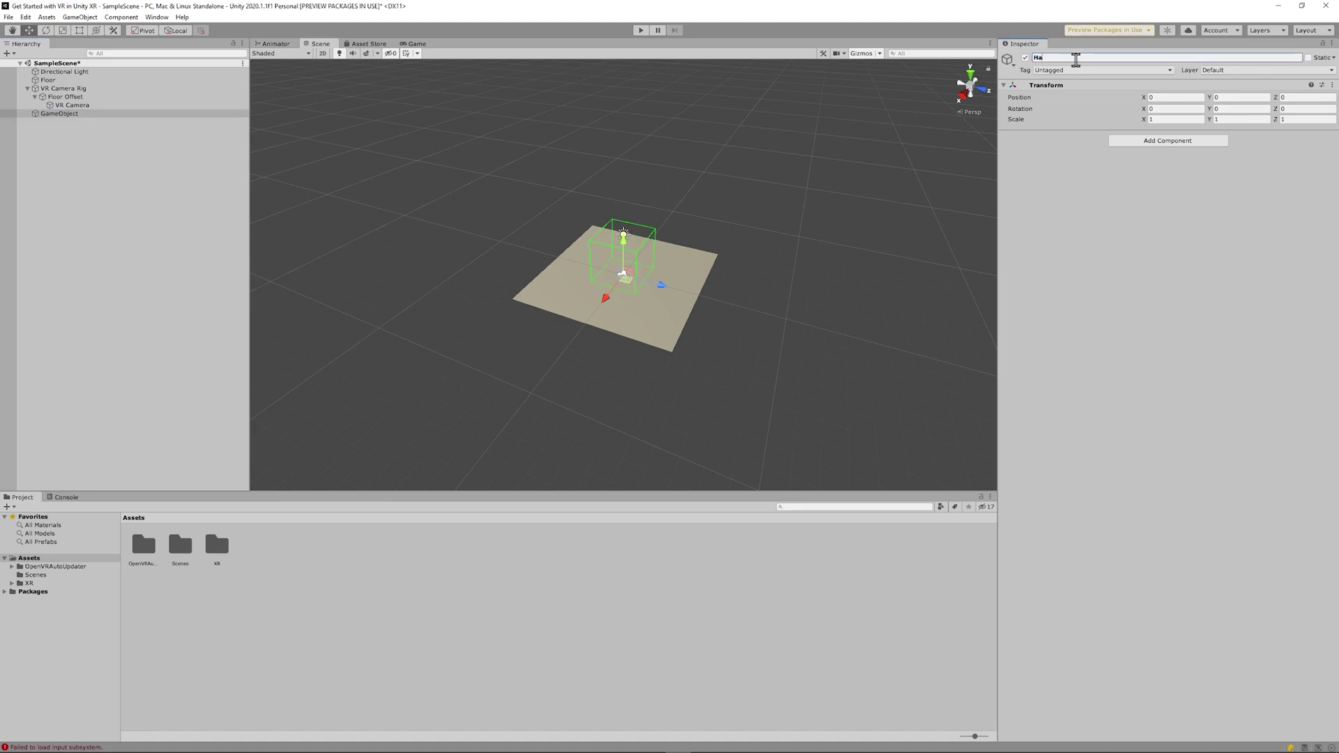
type("nd")
key("Return")
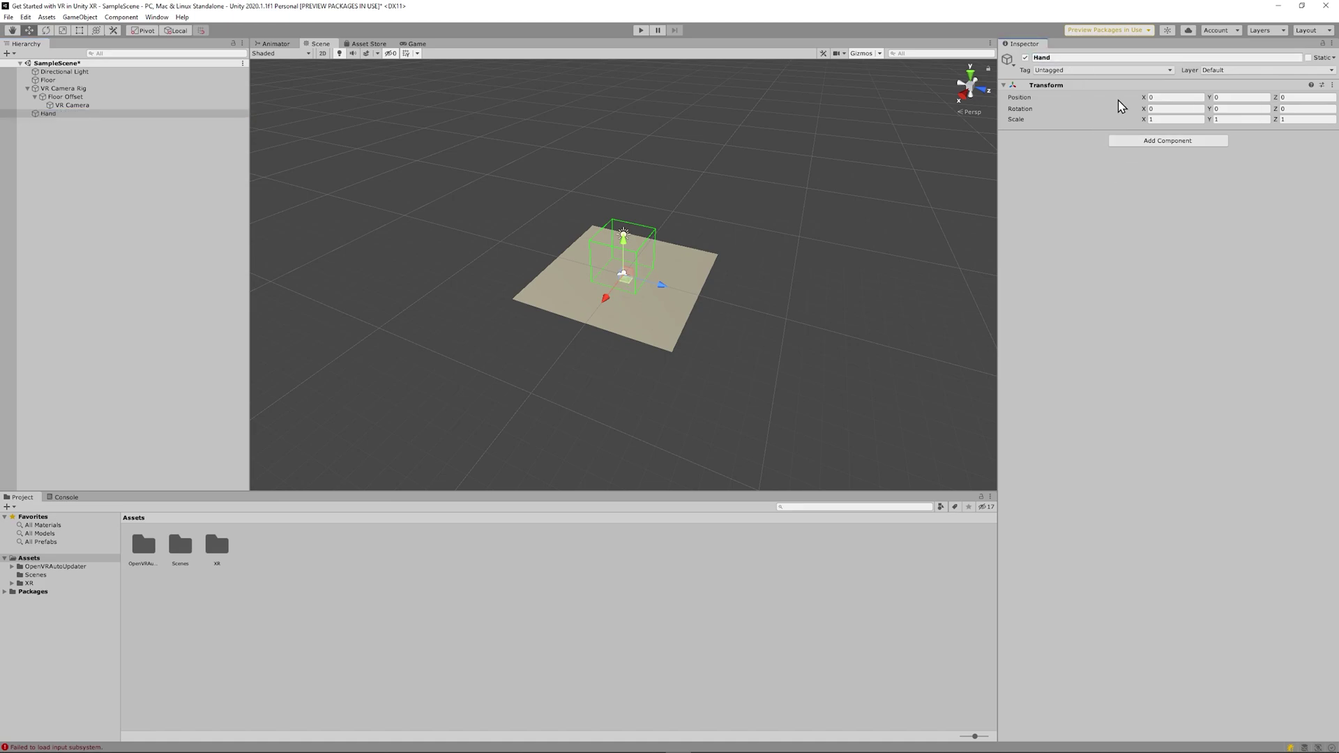
left_click(1221, 98)
key("Return")
Add a child cube Hand Mesh under Hand, scaled to 0.1, 0.05, 0.15
right_click(123, 114)
mouse_move(183, 241)
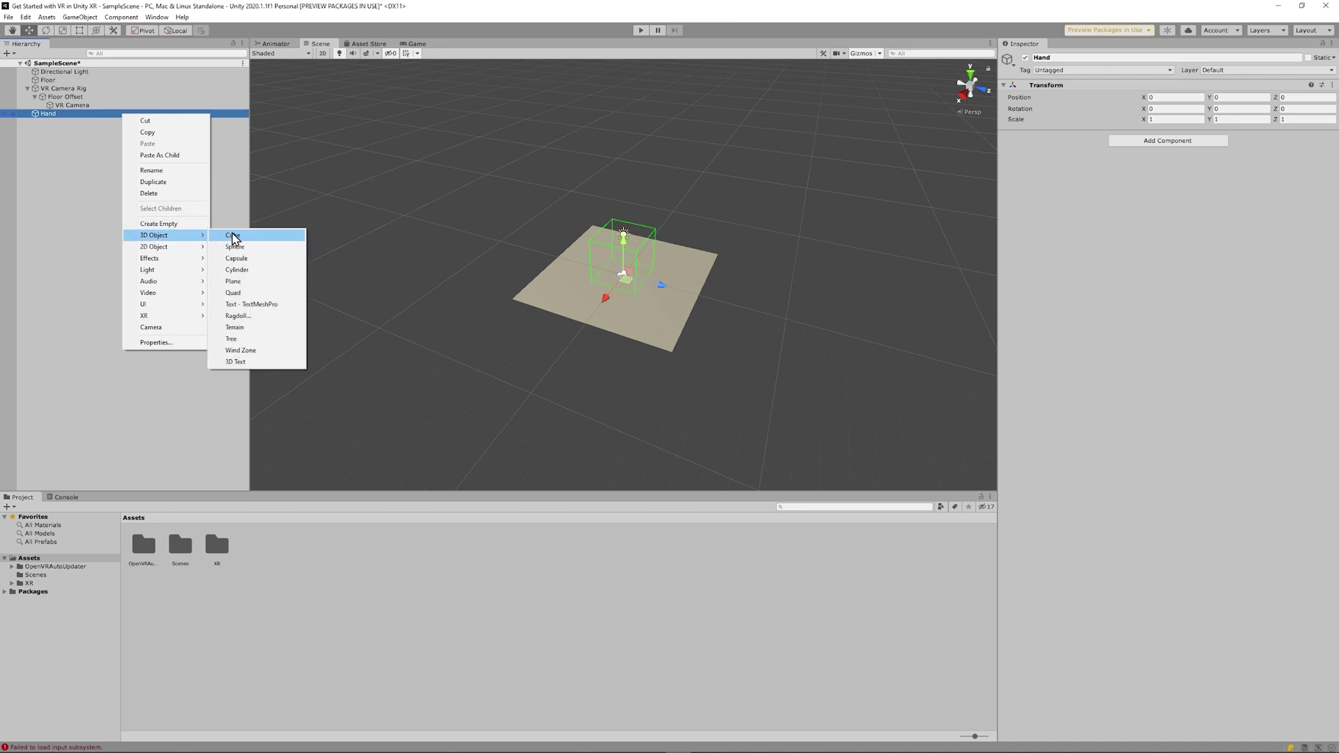
left_click(233, 236)
key("f")
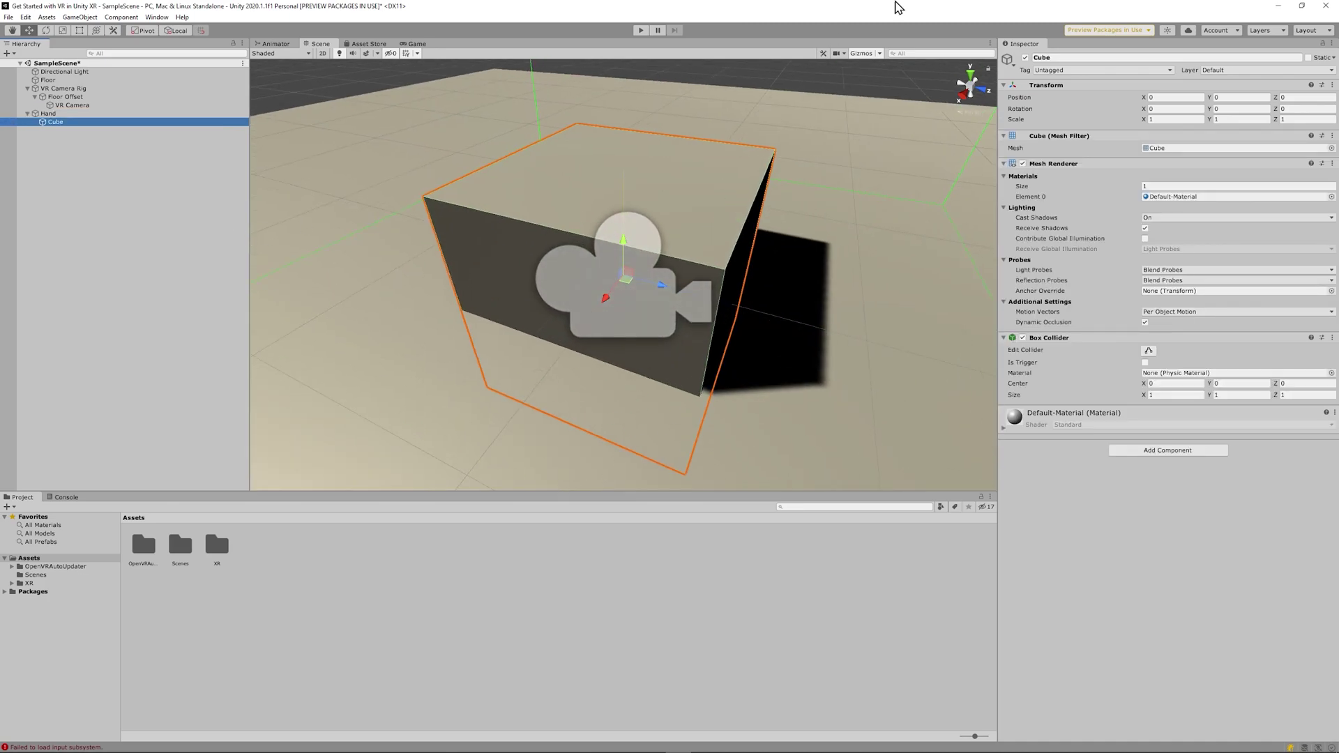
left_click(1046, 56)
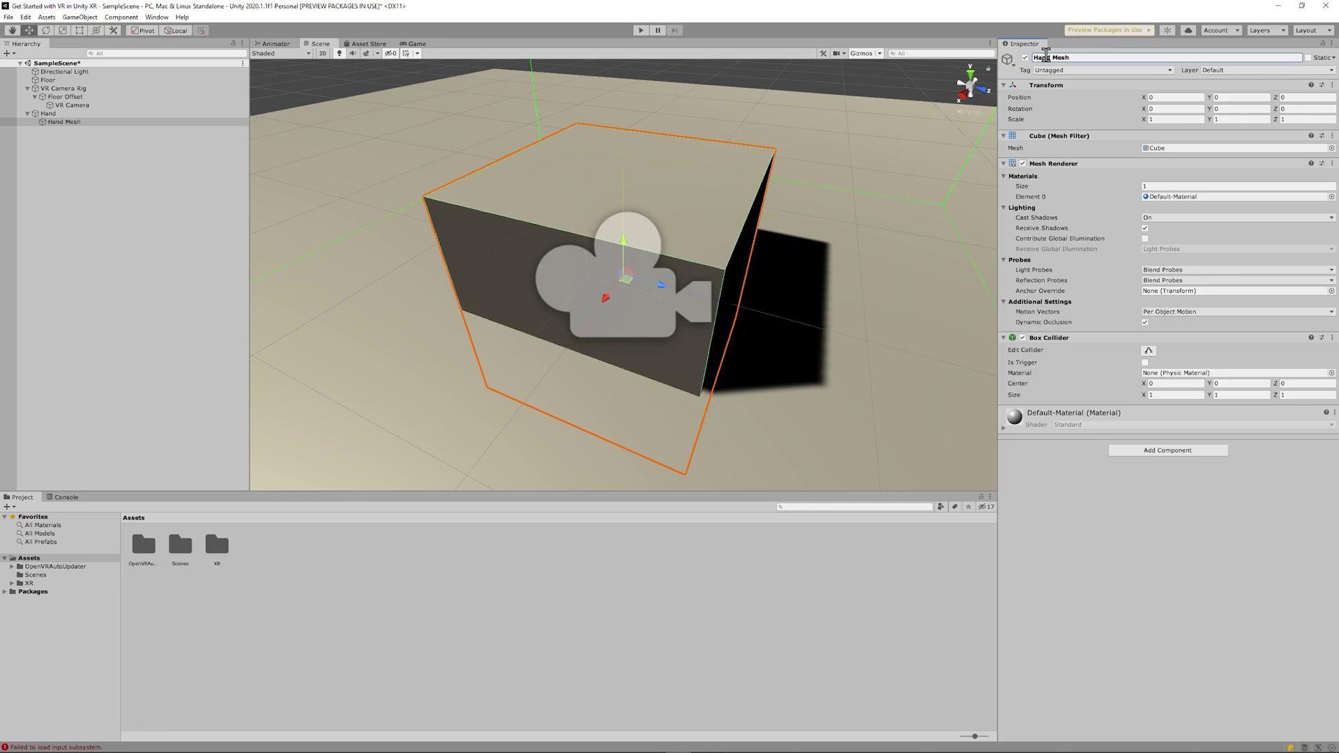
left_click(1193, 120)
type("0")
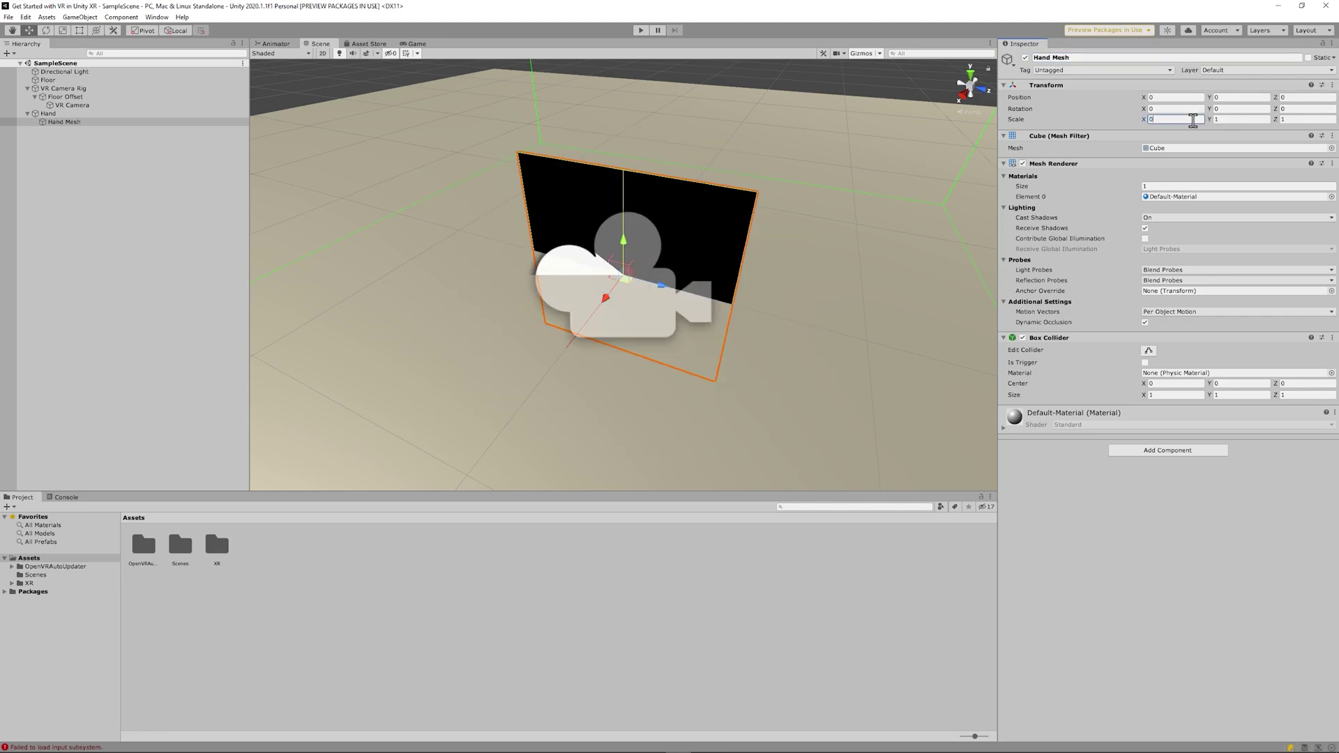
type(".1")
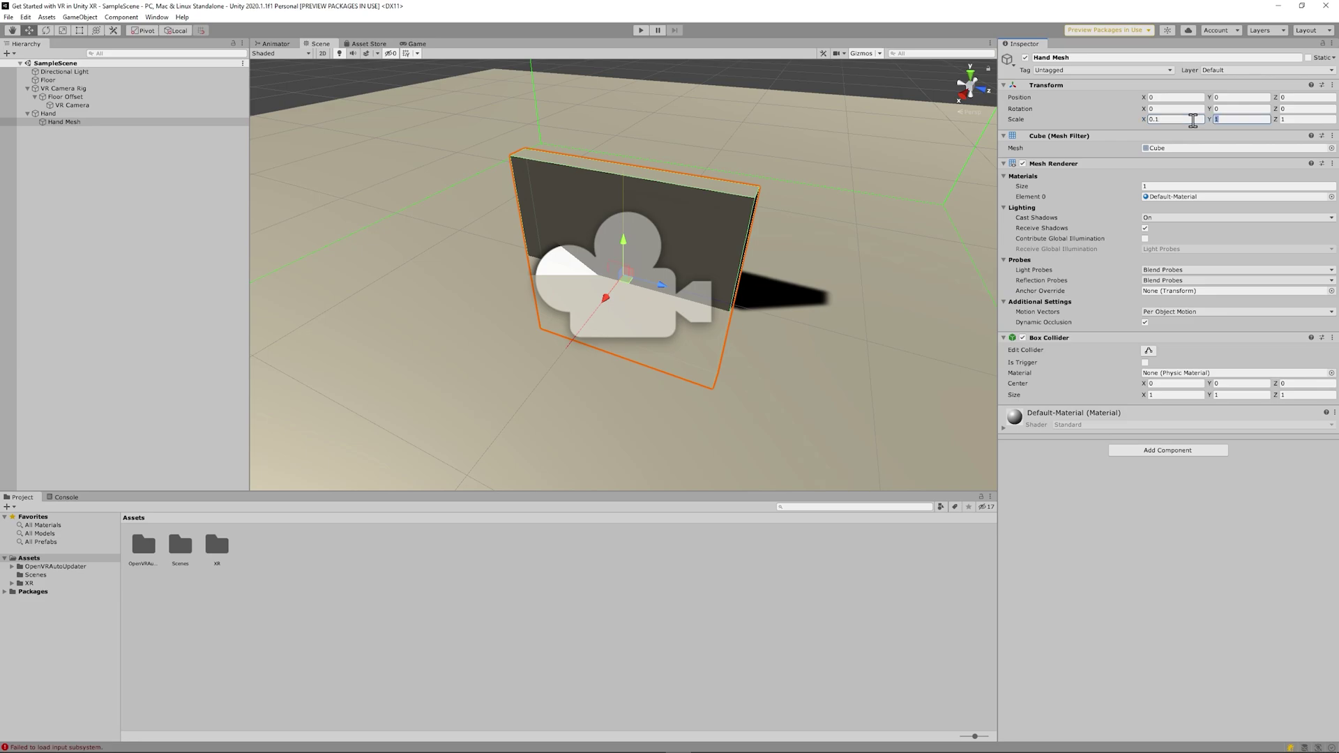
type("0.05")
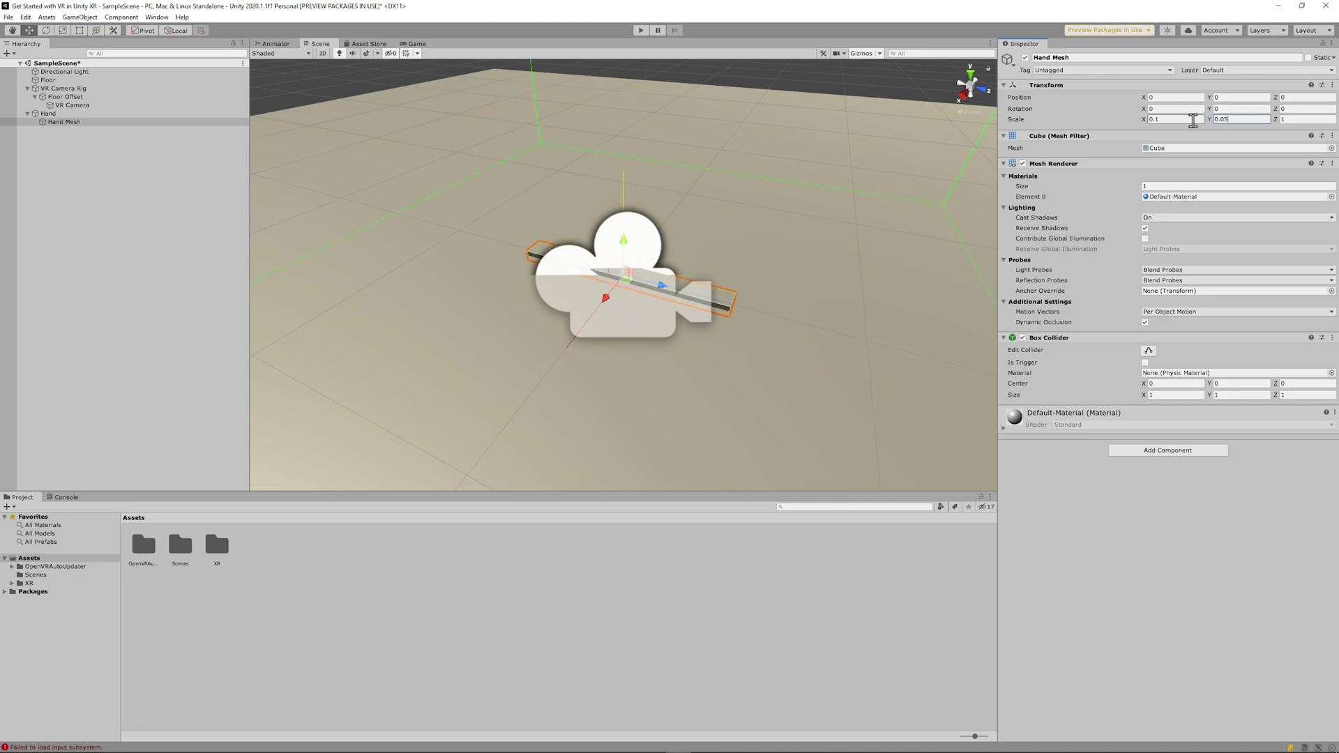
type("0.15")
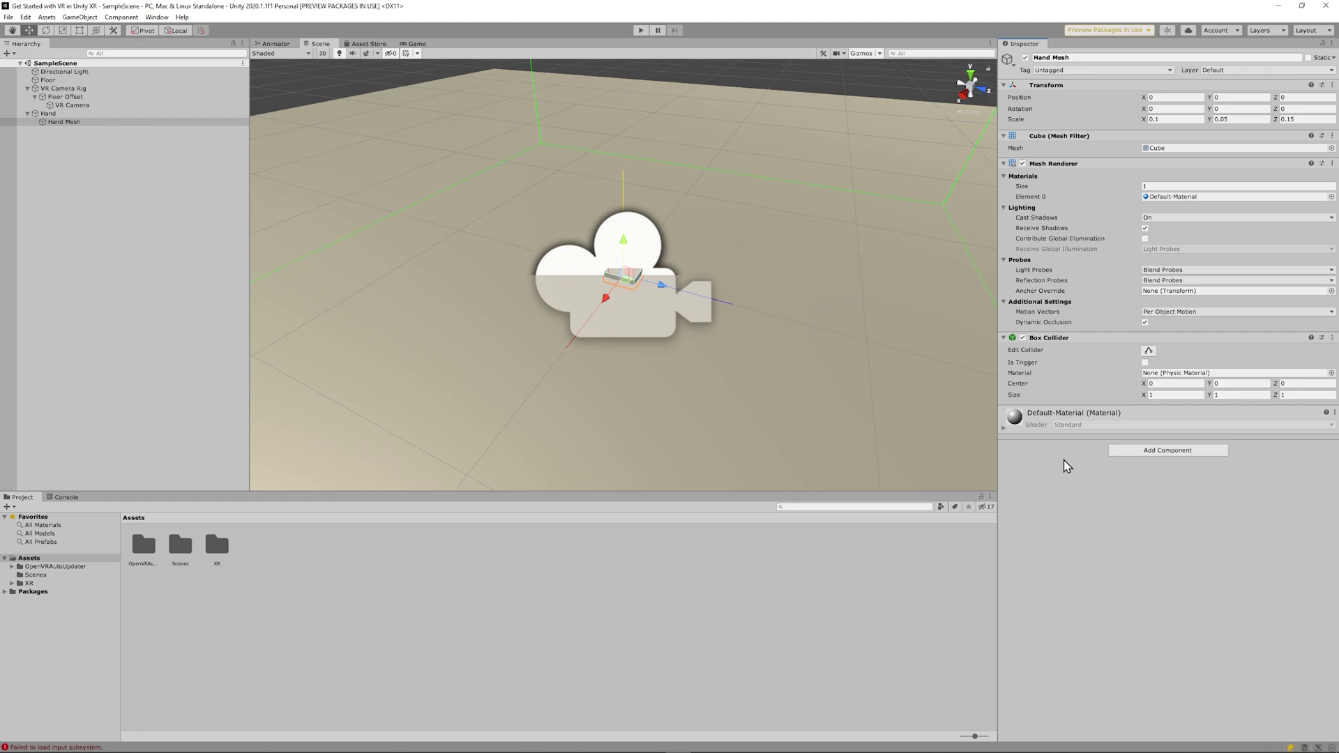
key("f")
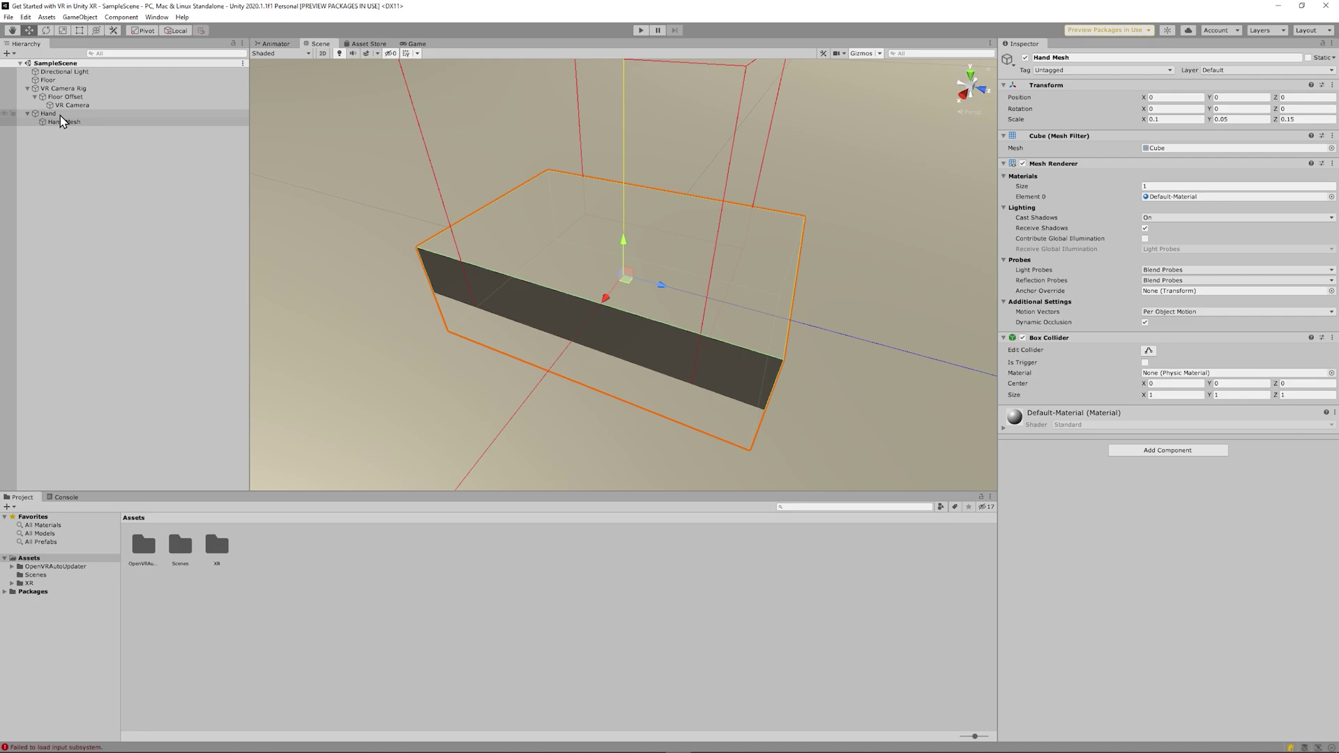
left_click(49, 114)
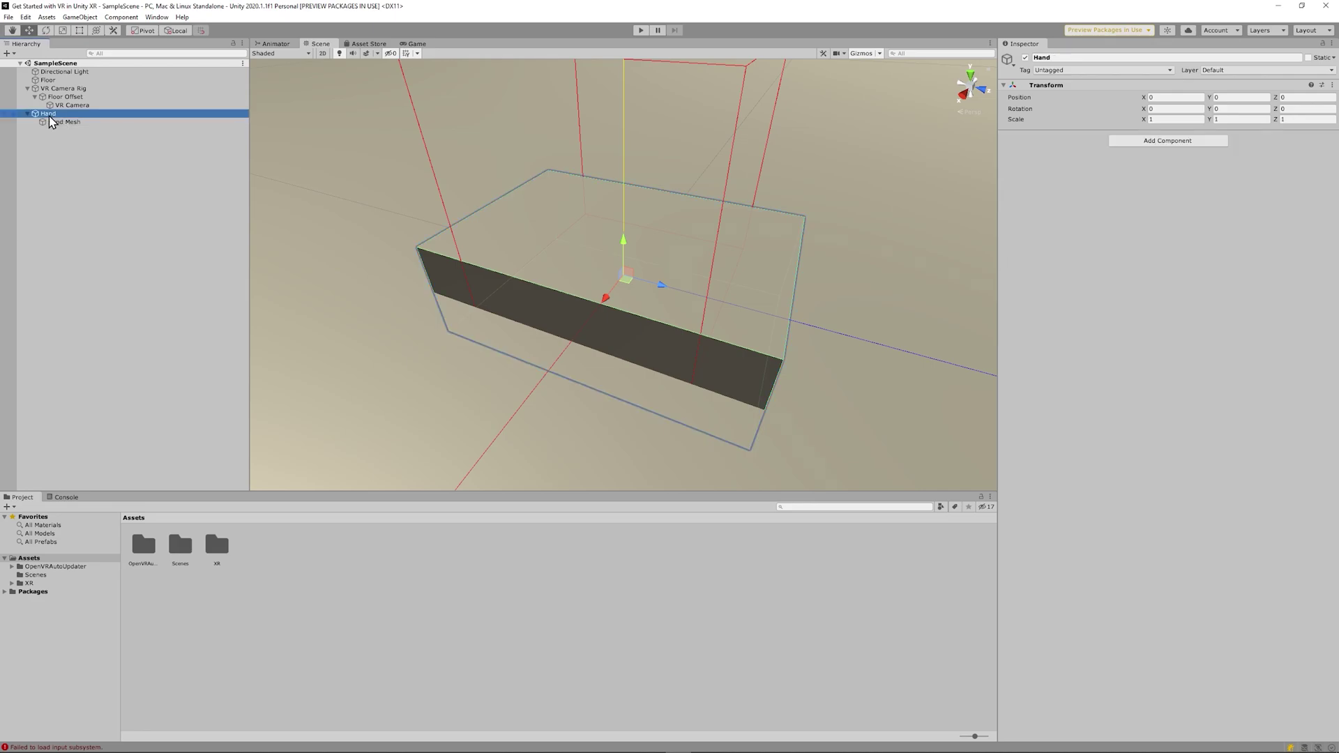
Save Hand as a prefab in Assets and delete it from the scene
left_click_drag(50, 123, 361, 574)
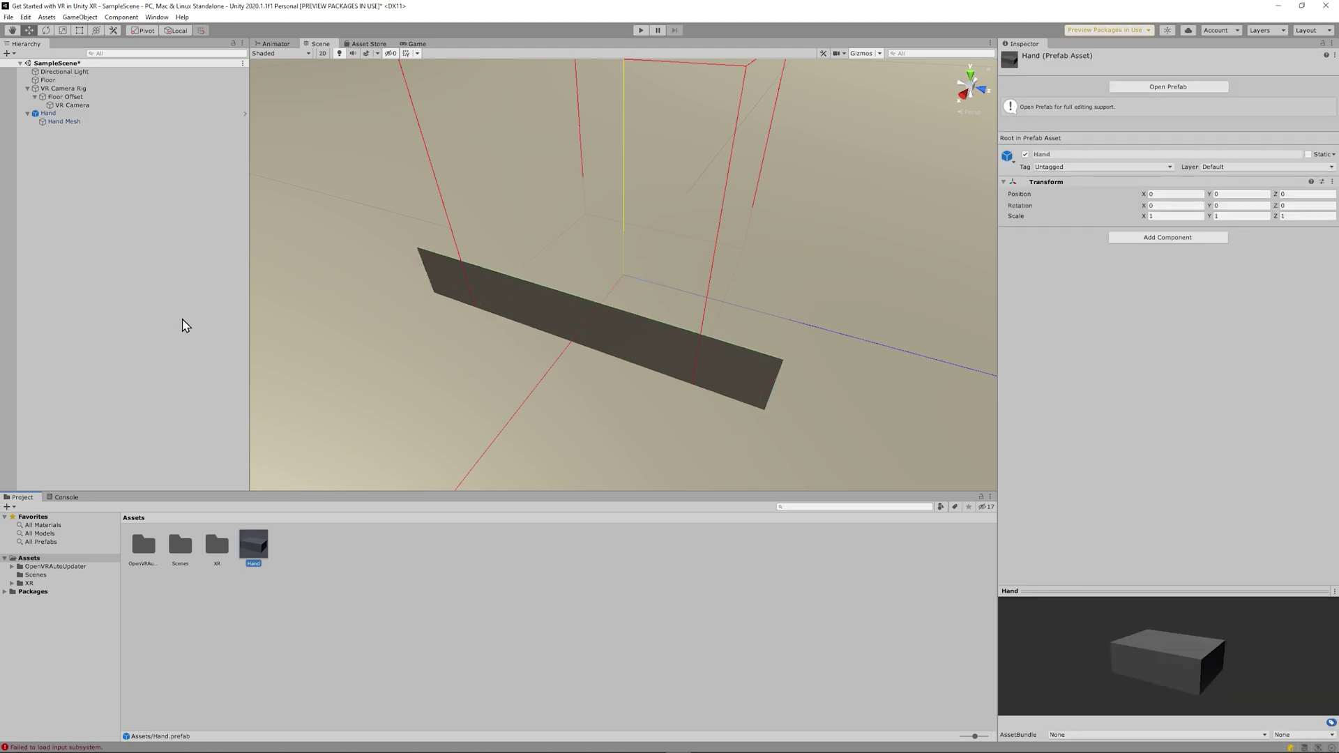
left_click(68, 115)
key("Delete")
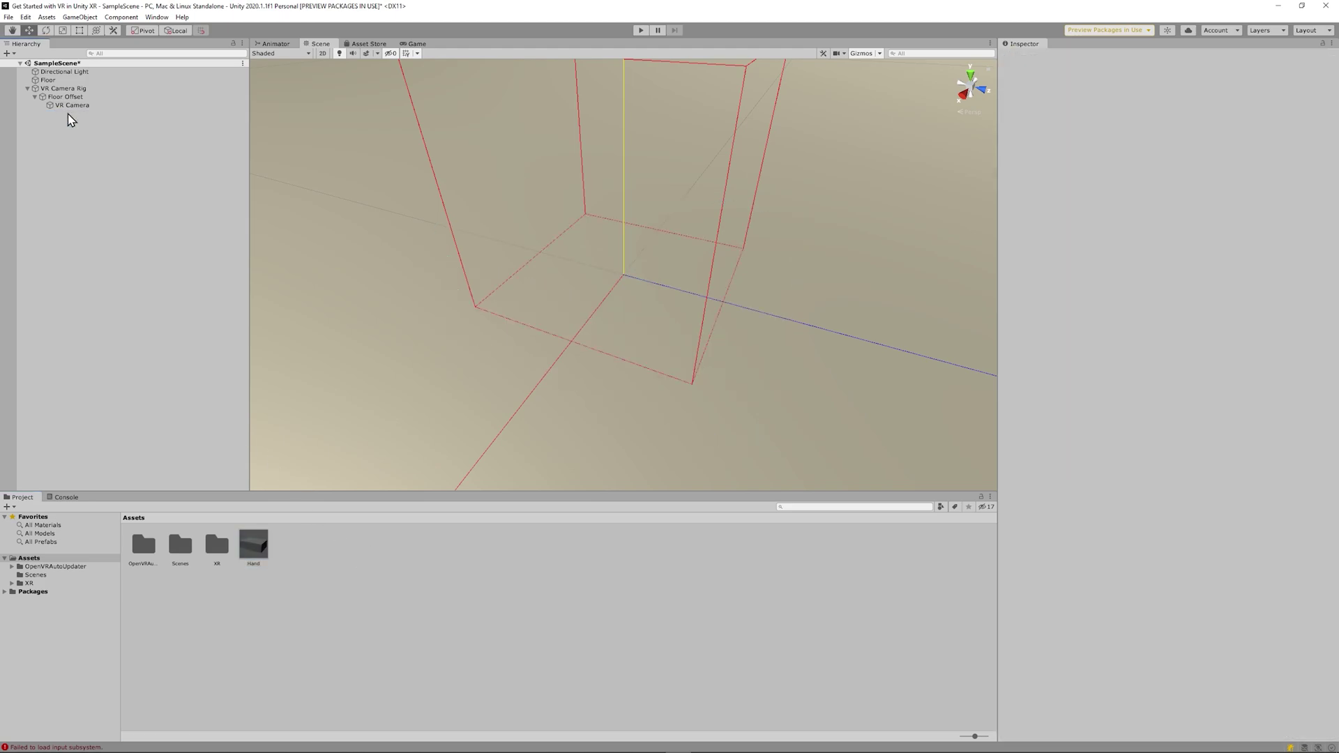
Create Left Hand under Floor Offset with an XR Controller on Left Hand node, Hand model prefab
right_click(74, 97)
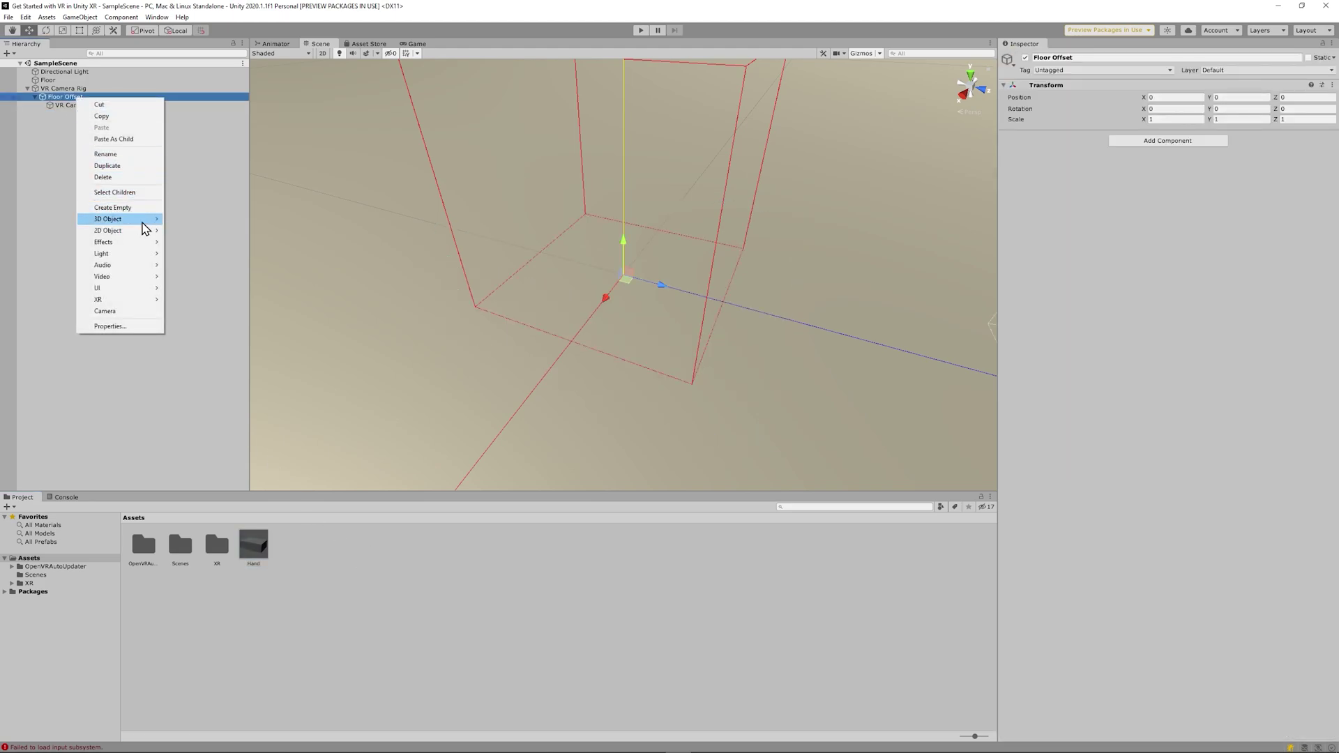
left_click(152, 208)
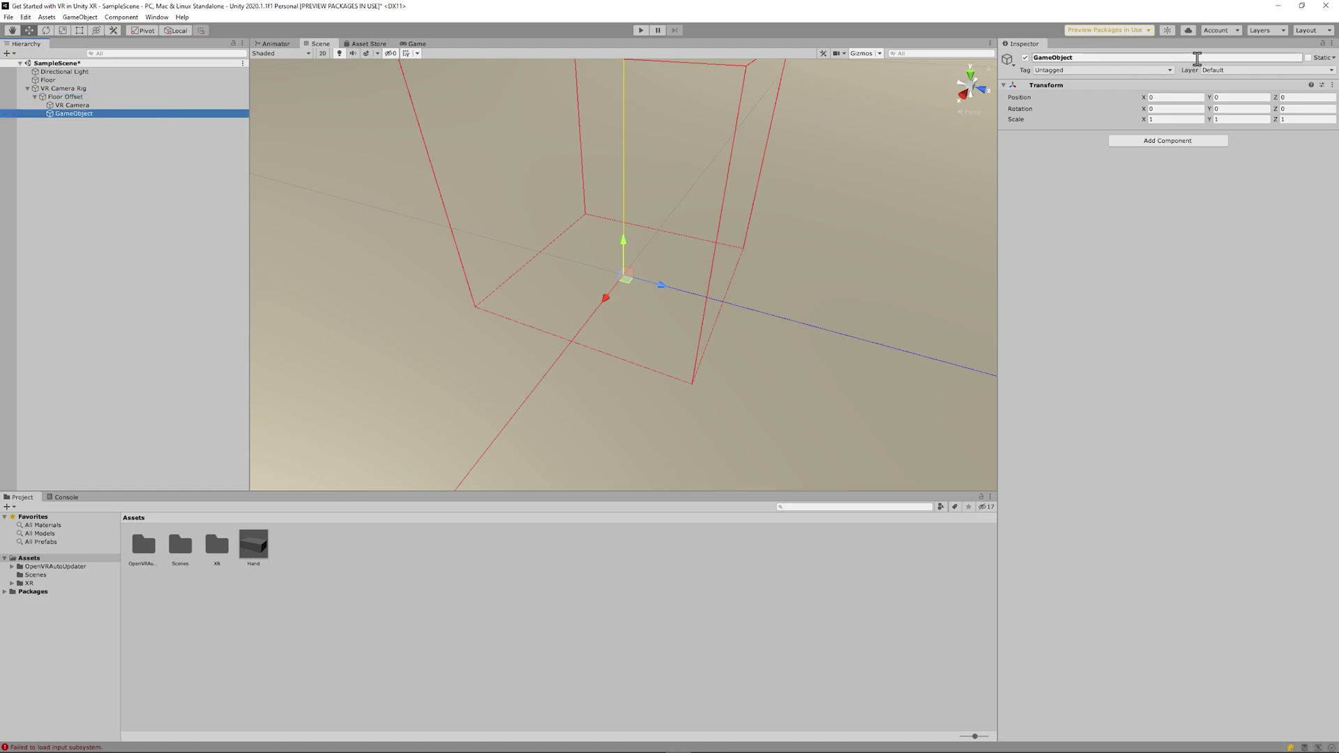
left_click(1179, 58)
type("left Hand")
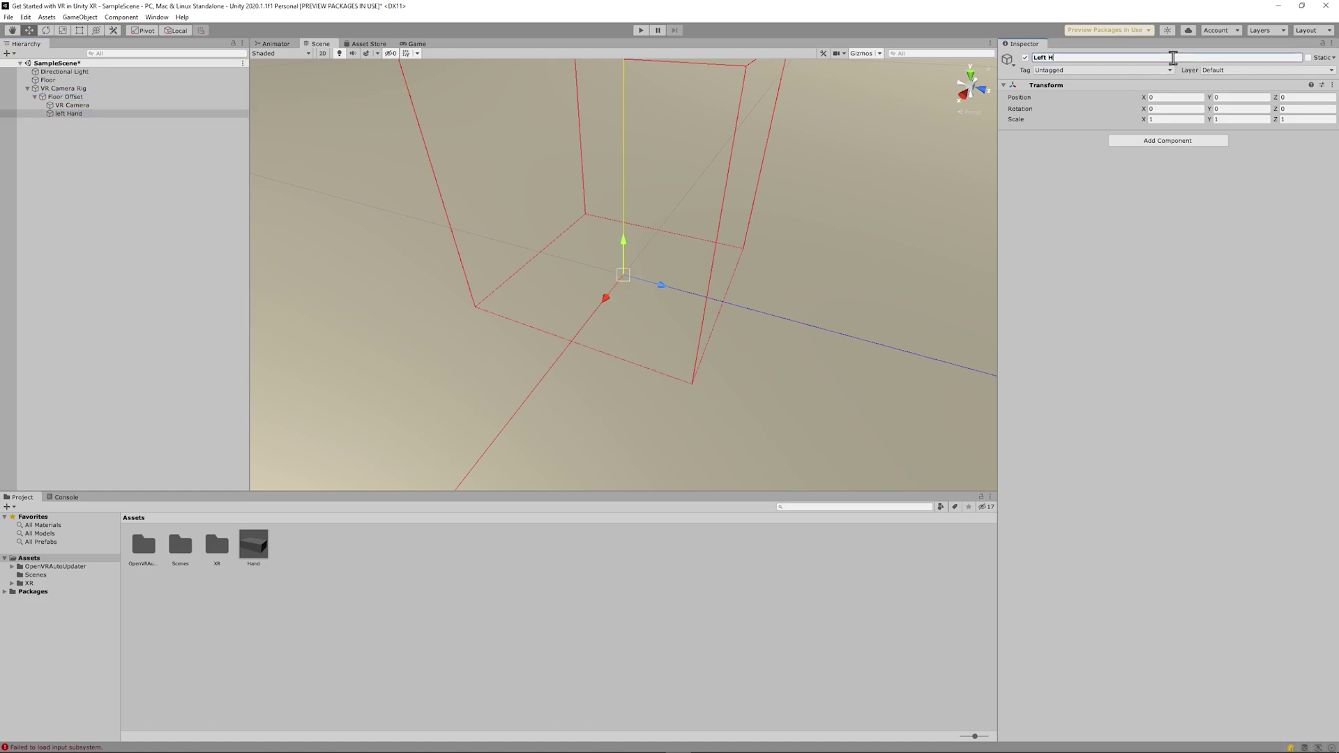
left_click(1187, 142)
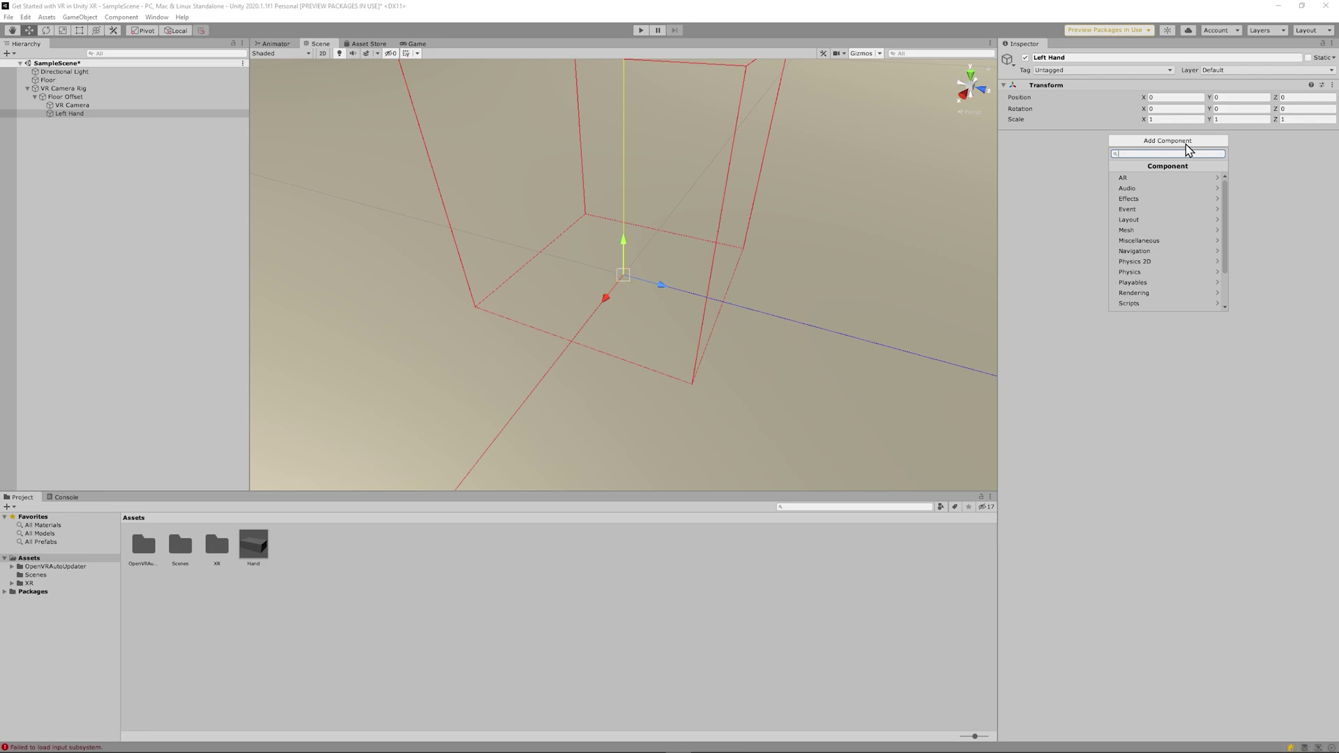
type("XR Controller")
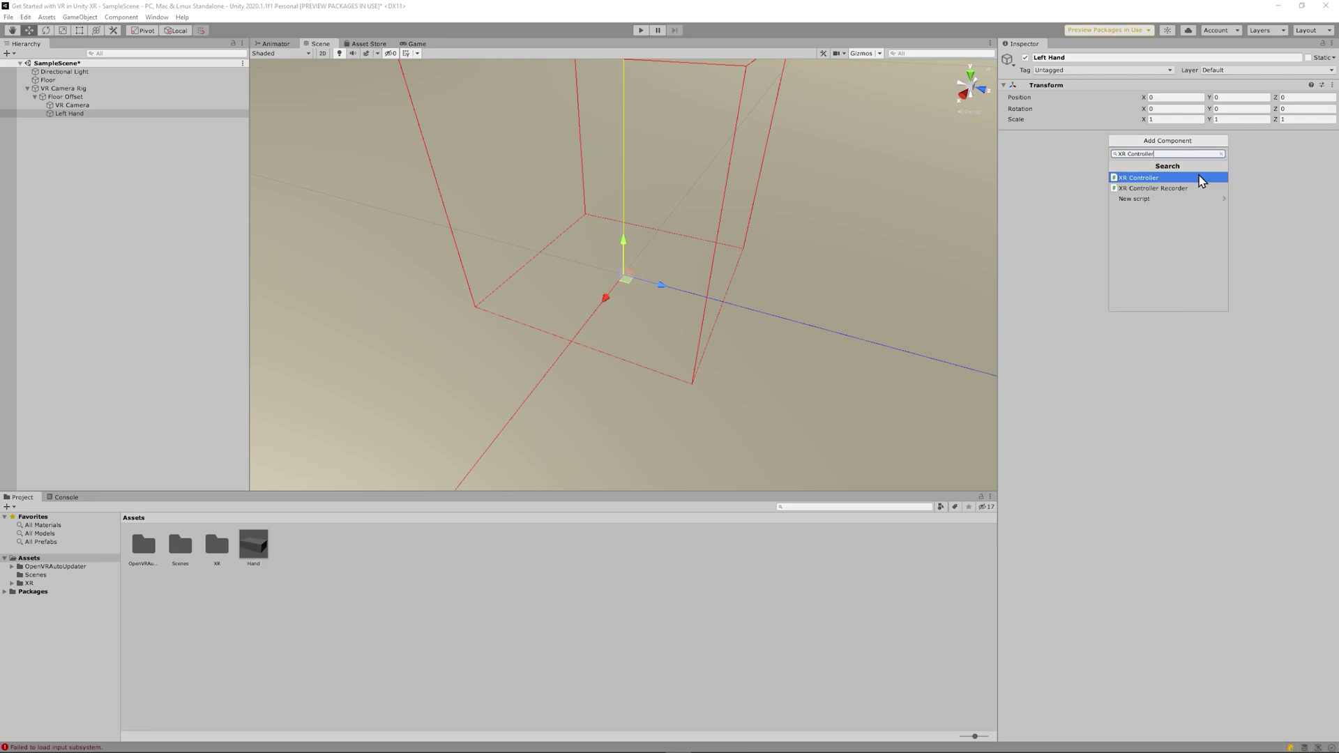
left_click(1168, 178)
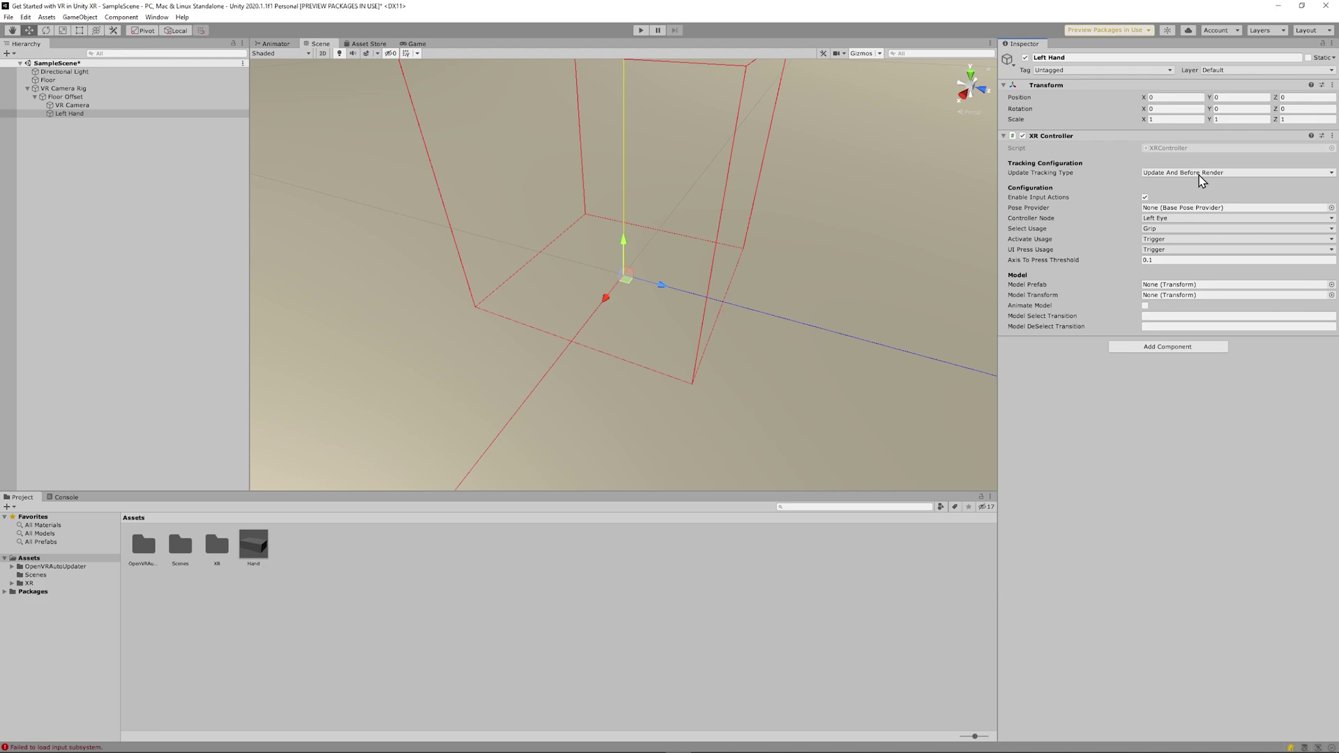
left_click(1162, 221)
left_click(1159, 277)
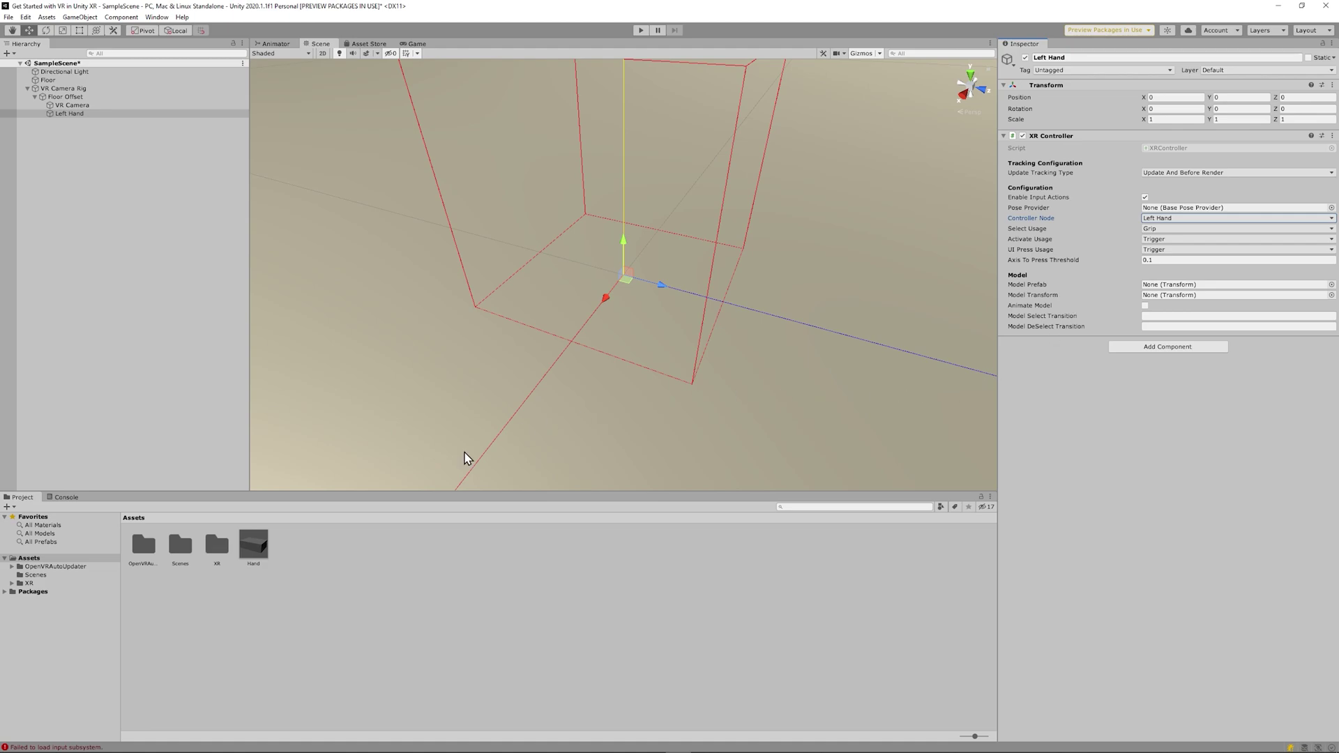
left_click_drag(266, 541, 1179, 286)
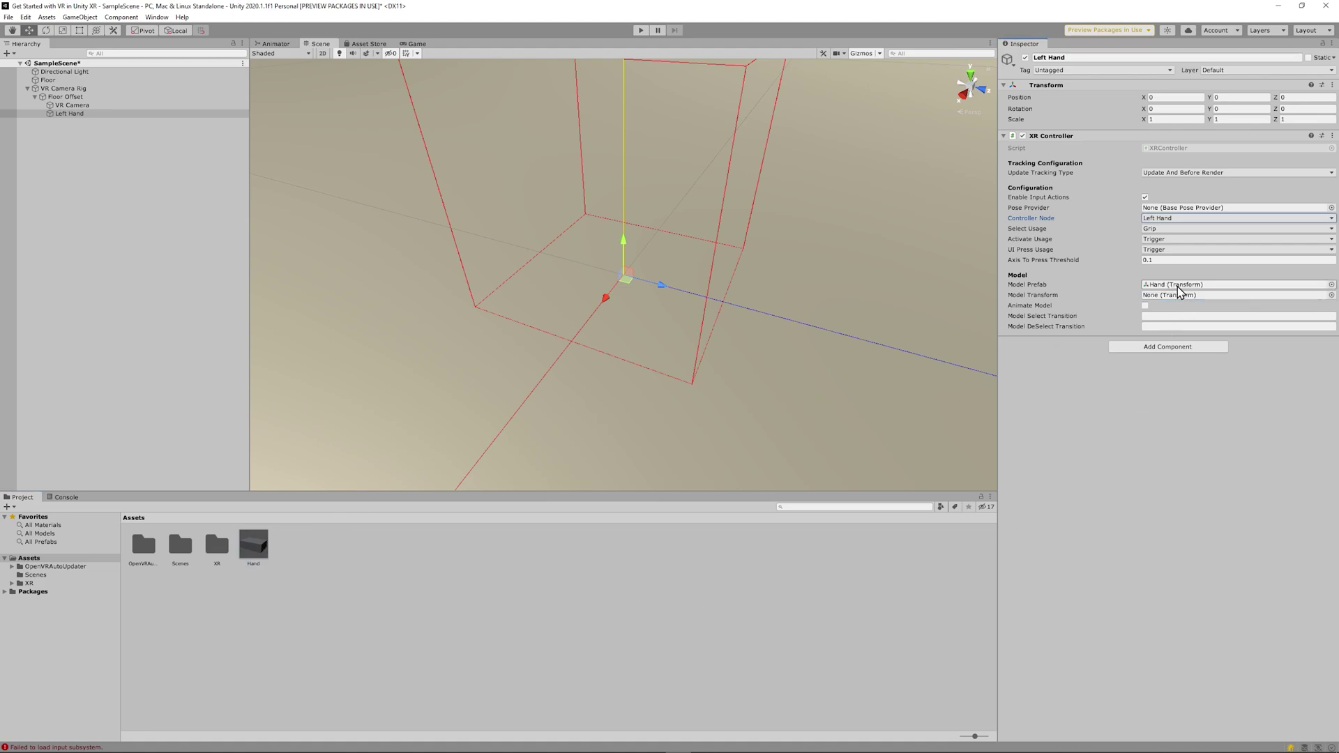
Duplicate Left Hand into Right Hand with its controller node set to Right Hand
left_click(82, 114)
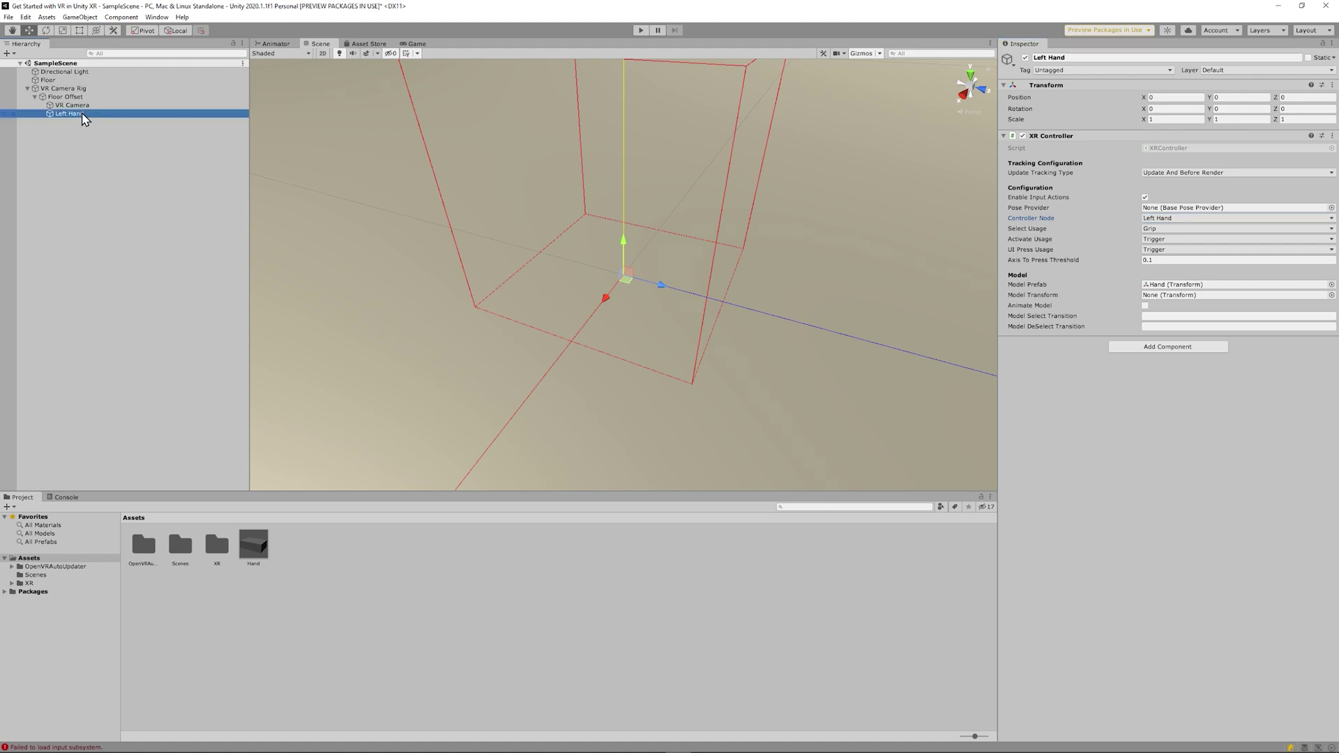
key("ctrl+d")
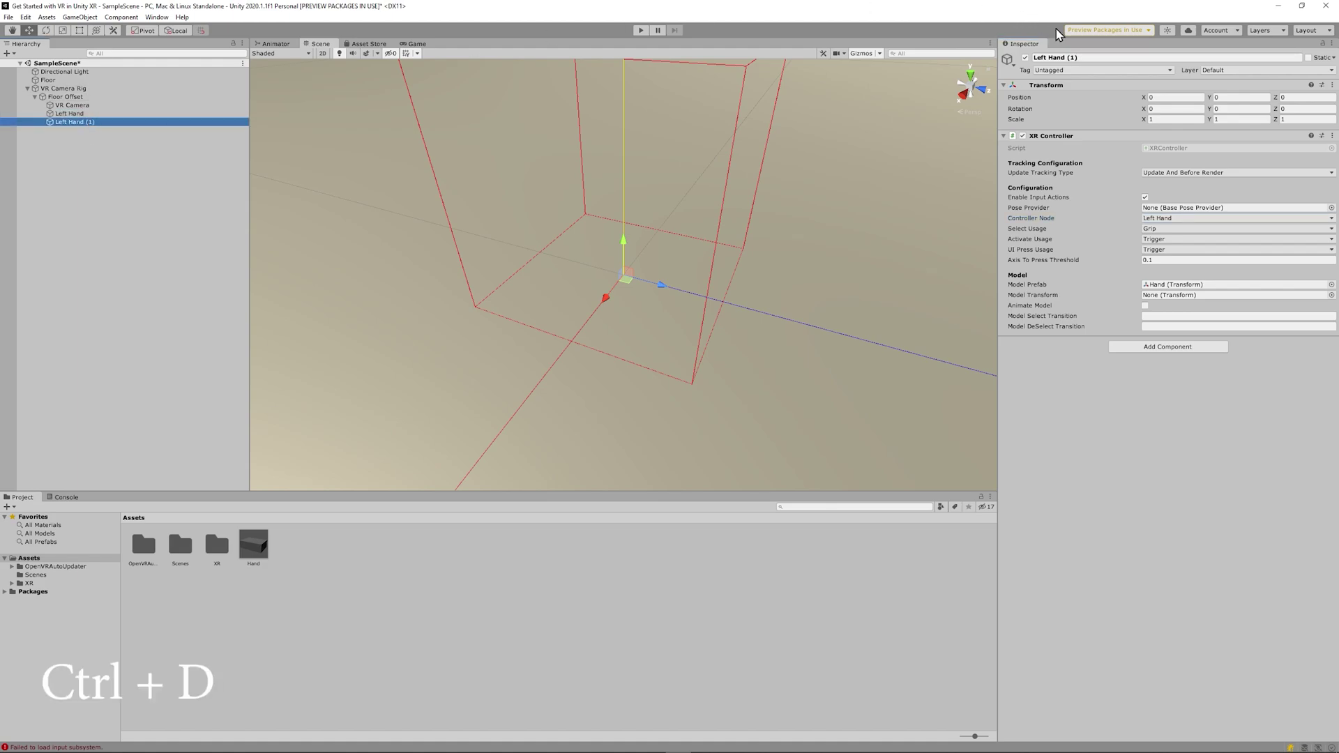
left_click(1087, 58)
type("Right Hand")
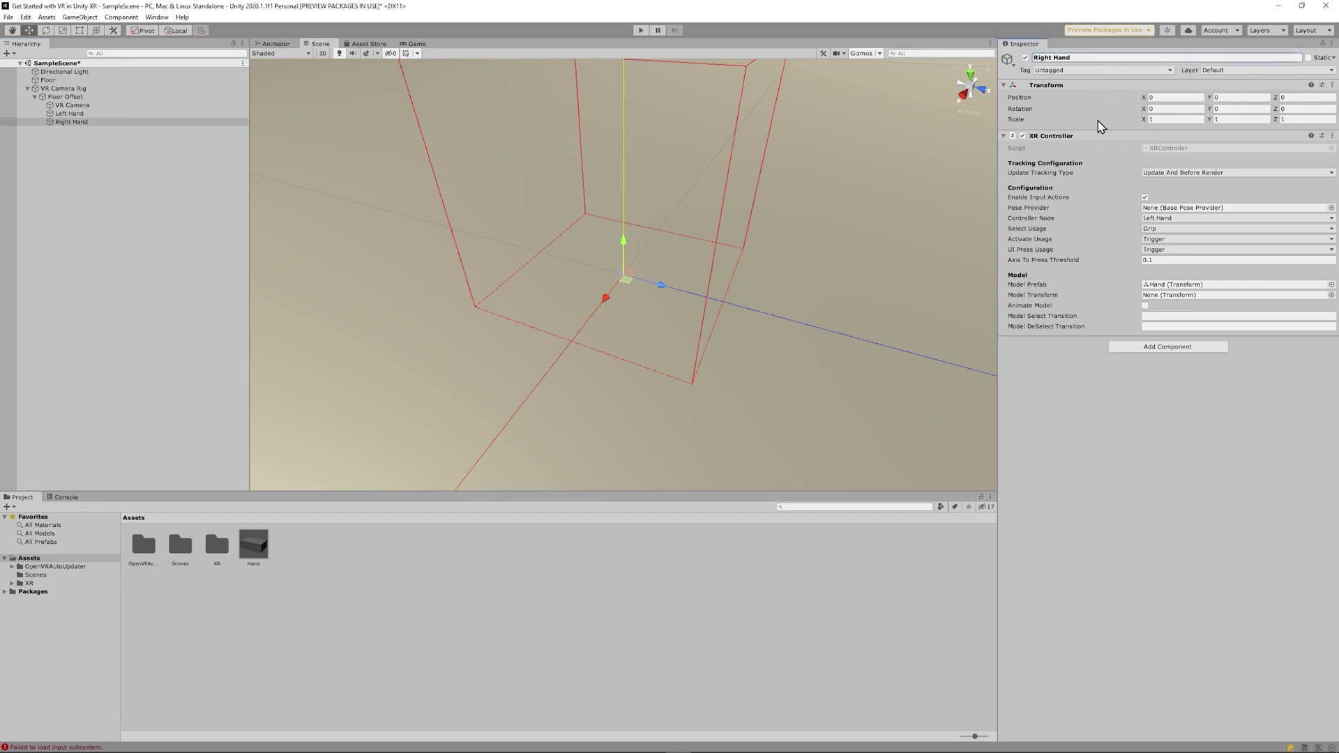
left_click(1193, 218)
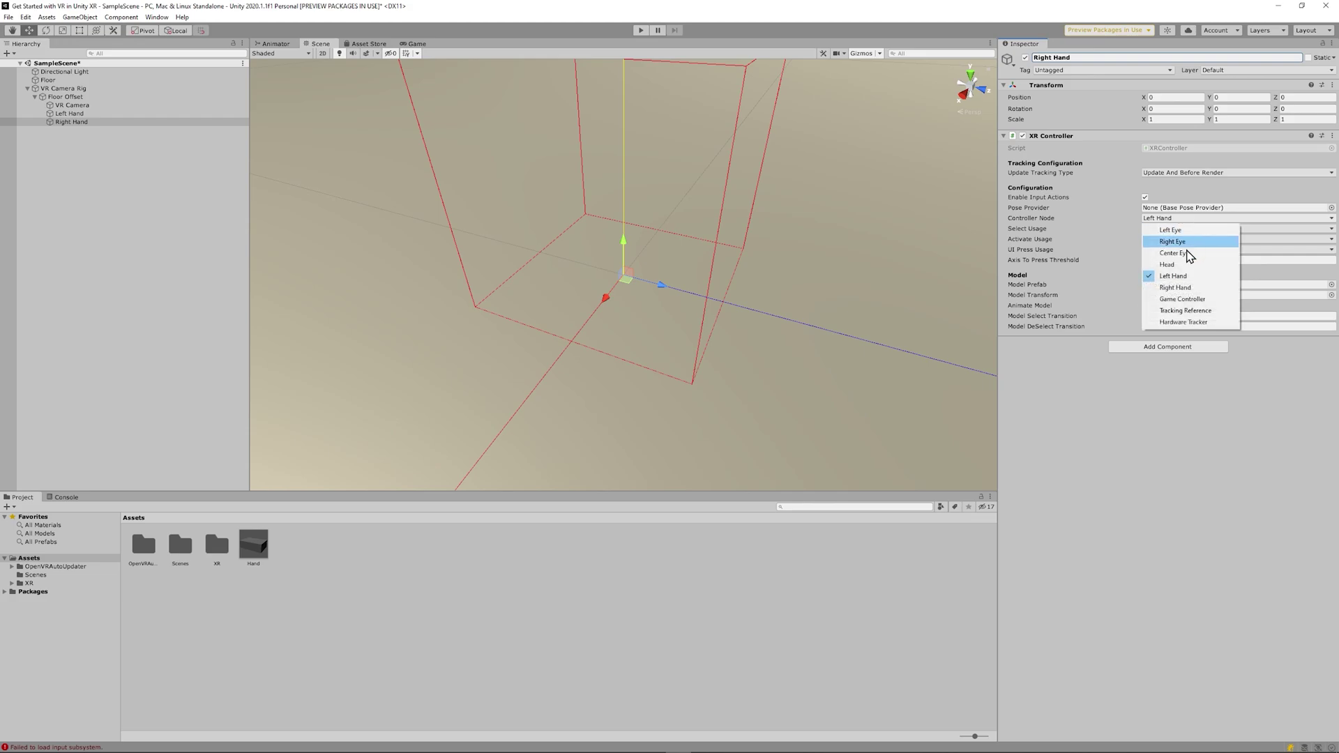
left_click(1182, 291)
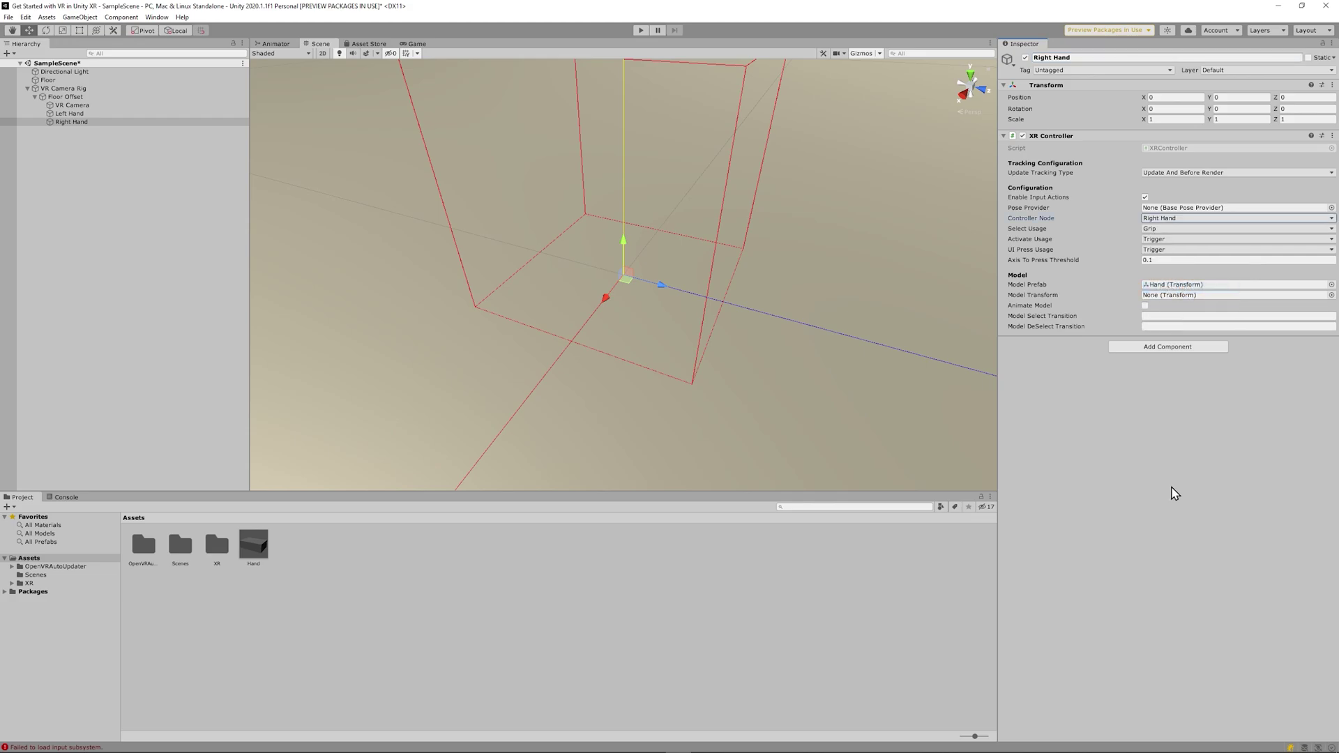
Give the Sphere a Rigidbody and play the scene to watch it fall
left_click(640, 30)
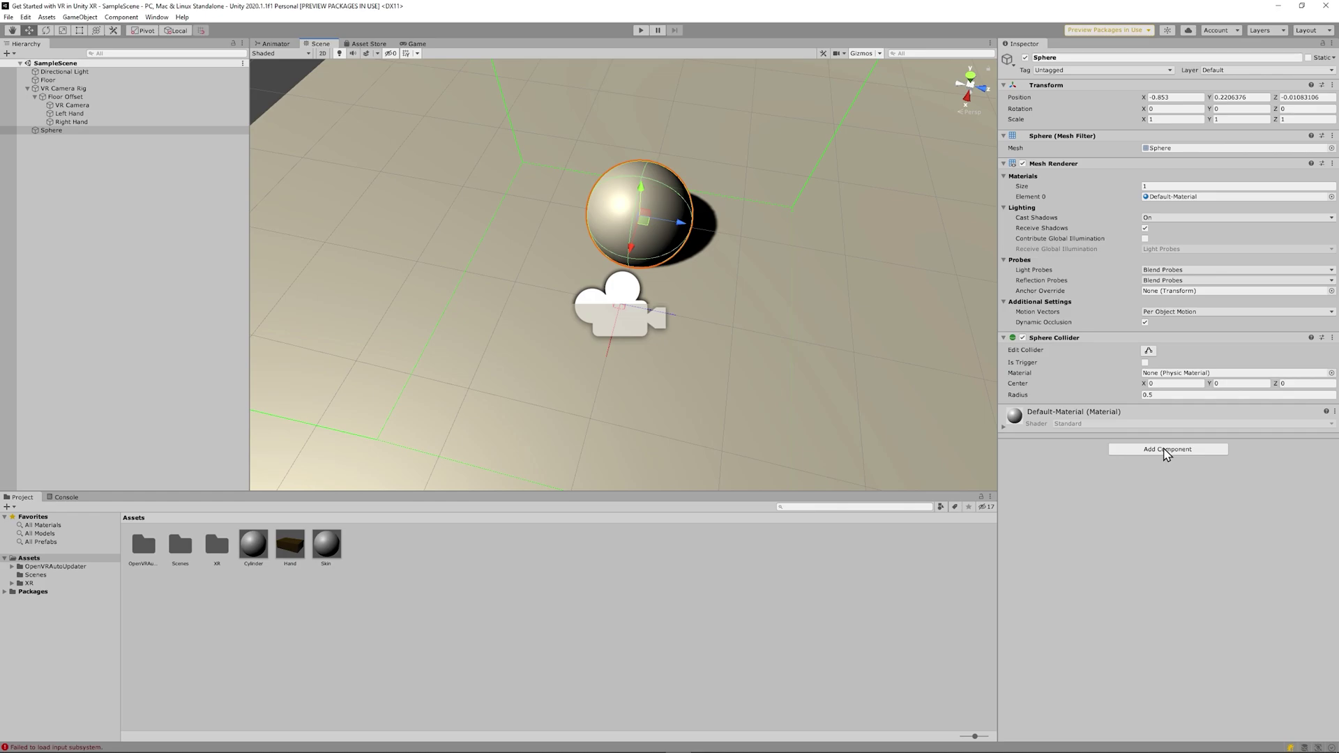
left_click(1167, 449)
type("rigidbody")
left_click(1160, 486)
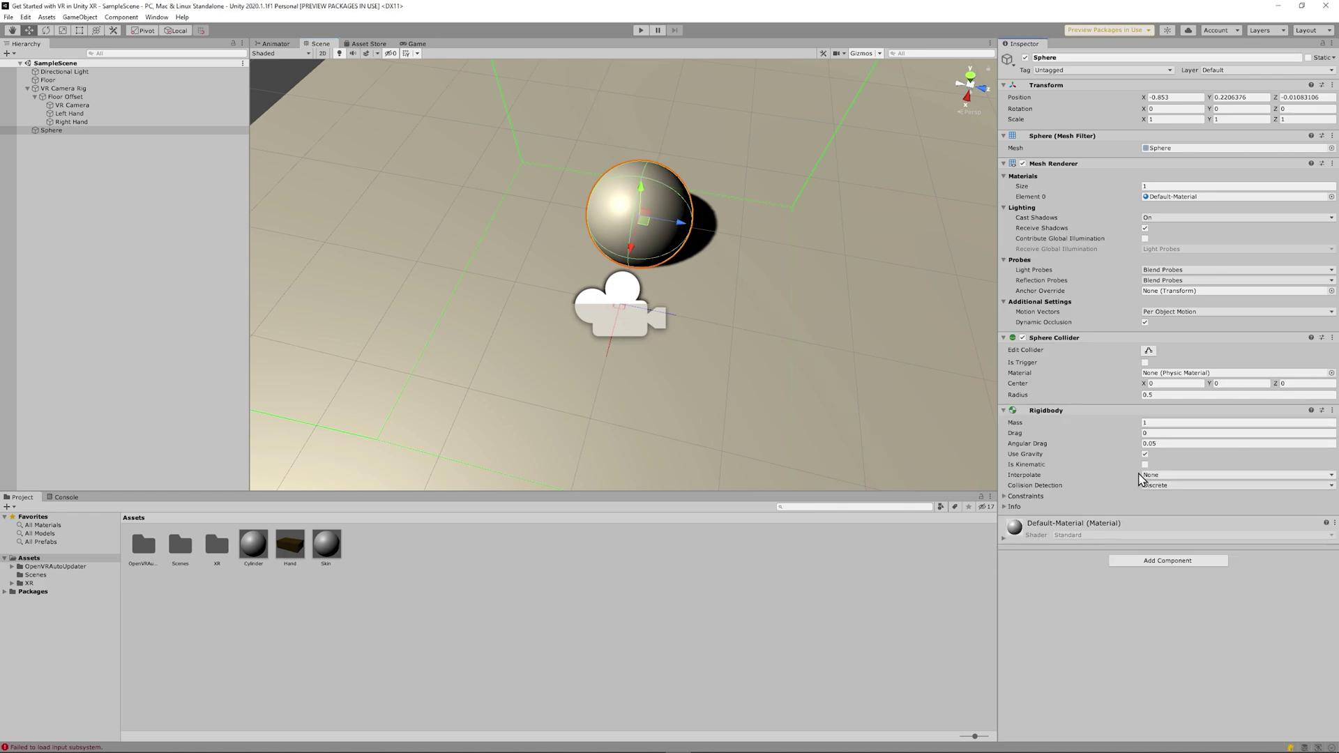
left_click(640, 30)
left_click(641, 30)
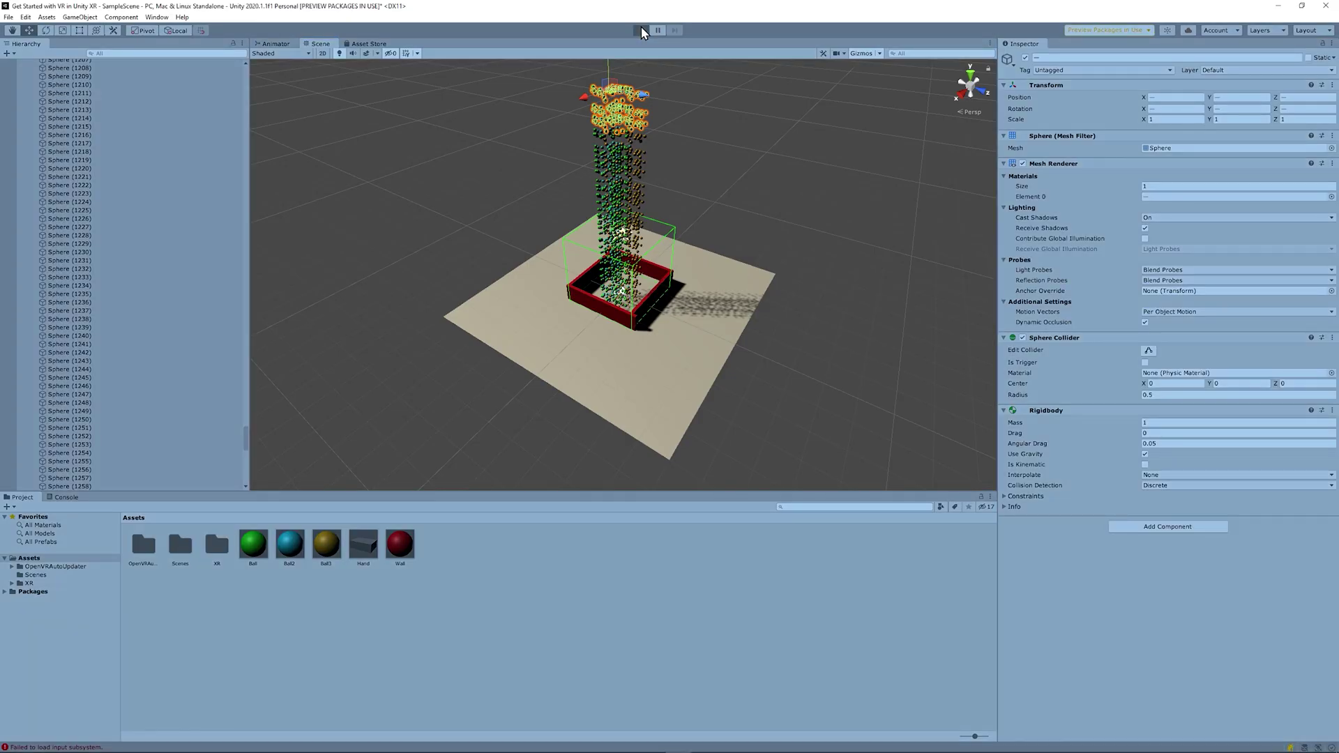
Play the ball pit scene so the coloured spheres pour into the red-walled box
left_click(641, 30)
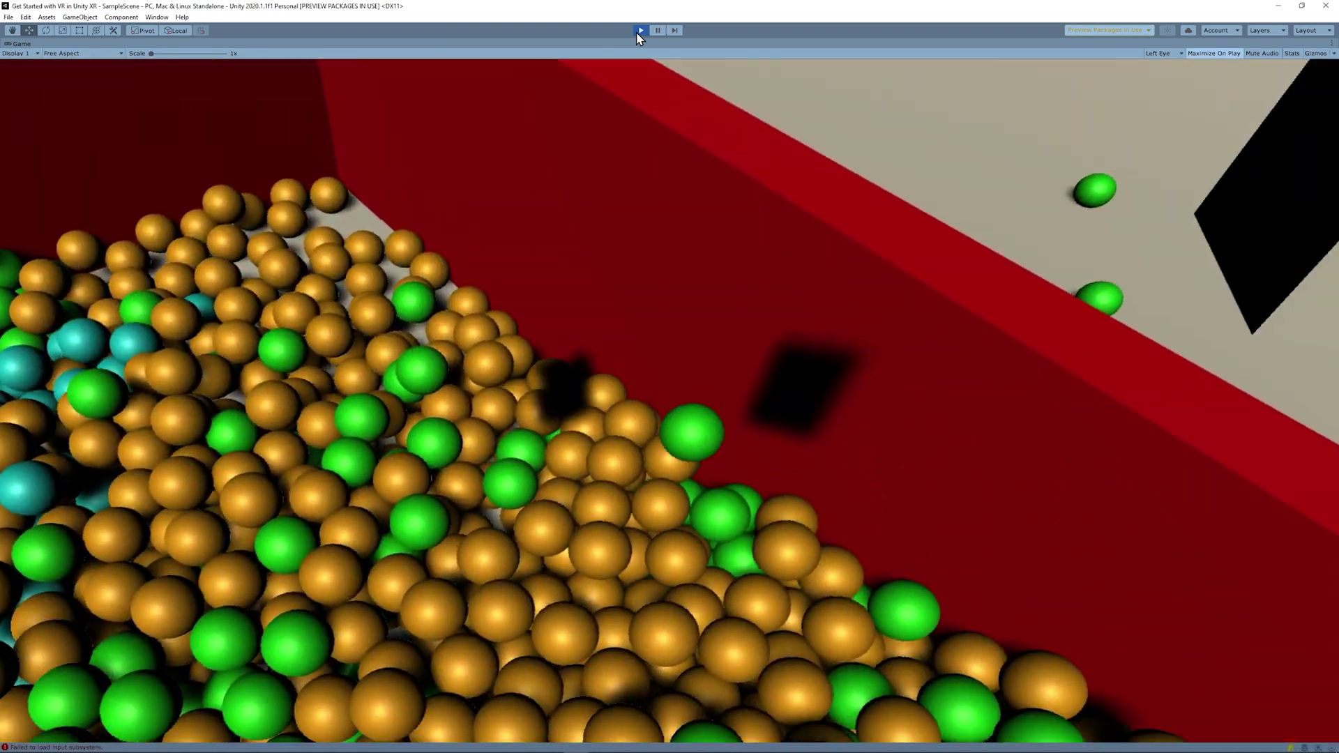